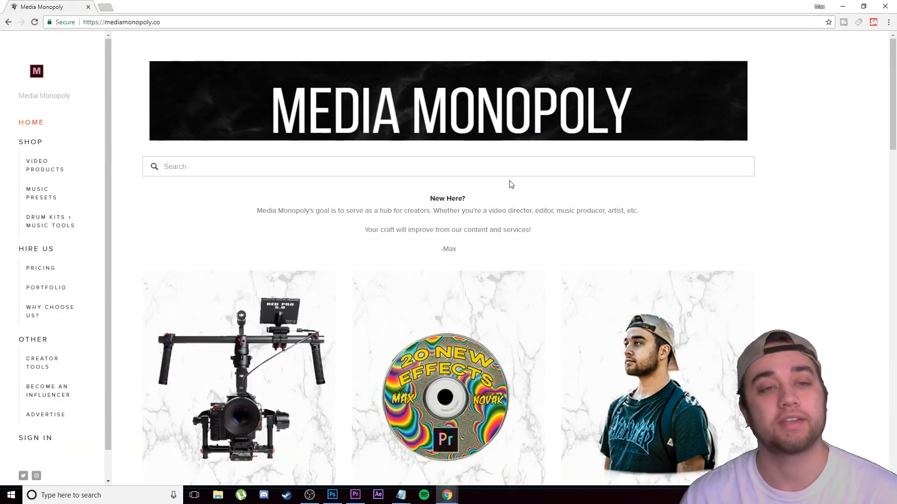
Step: Dismiss the newsletter pop-up on the Media Monopoly home page and open the Shop section
scroll(505, 280, "down", 5)
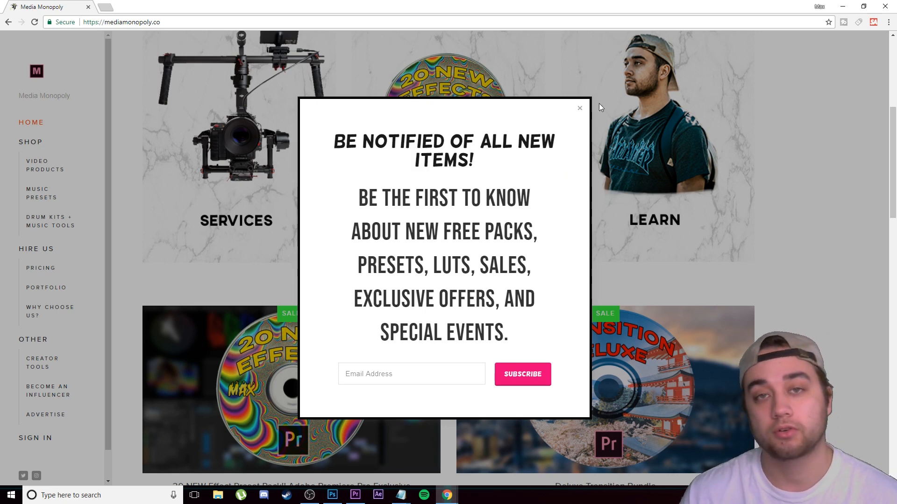
left_click(578, 108)
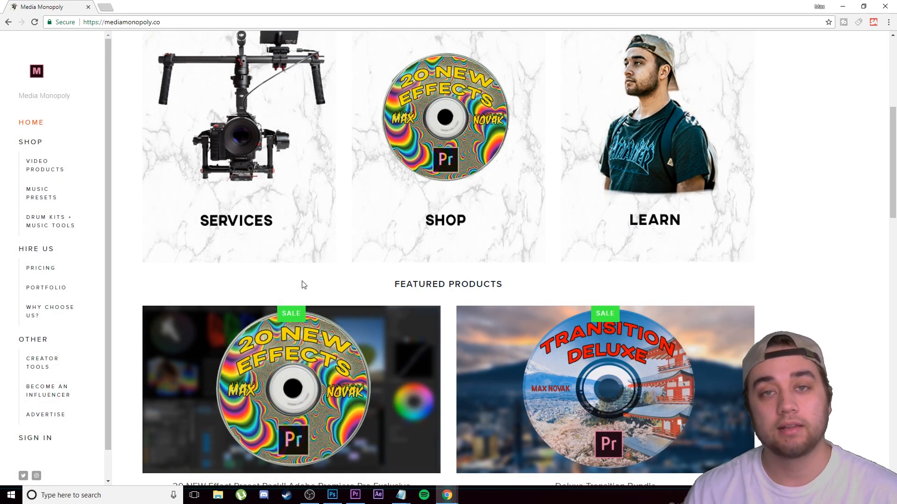
scroll(346, 299, "down", 1)
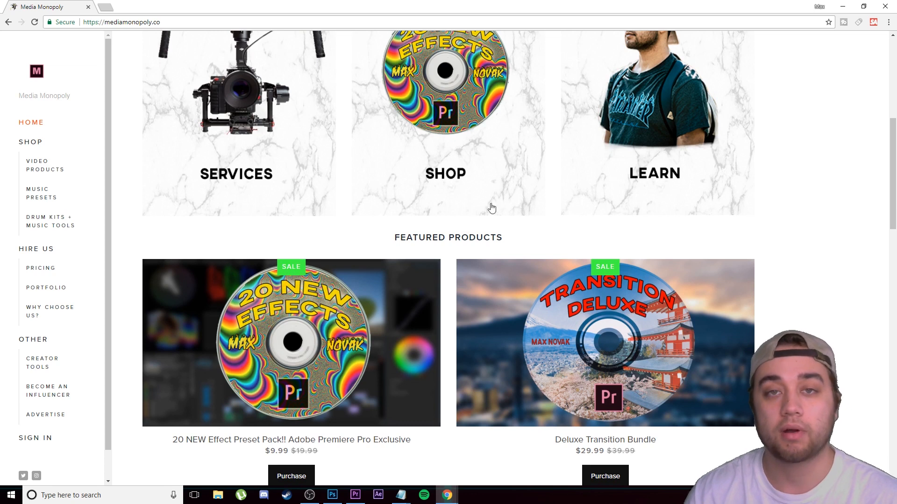
scroll(491, 209, "up", 1)
left_click(435, 173)
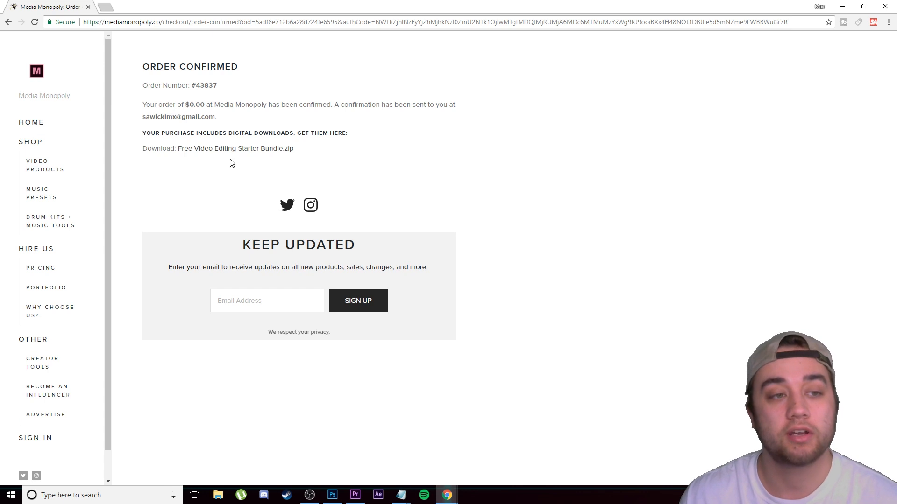
Step: Download Free Video Editing Starter Bundle.zip from the order confirmation and start extracting the opened archive
left_click(198, 149)
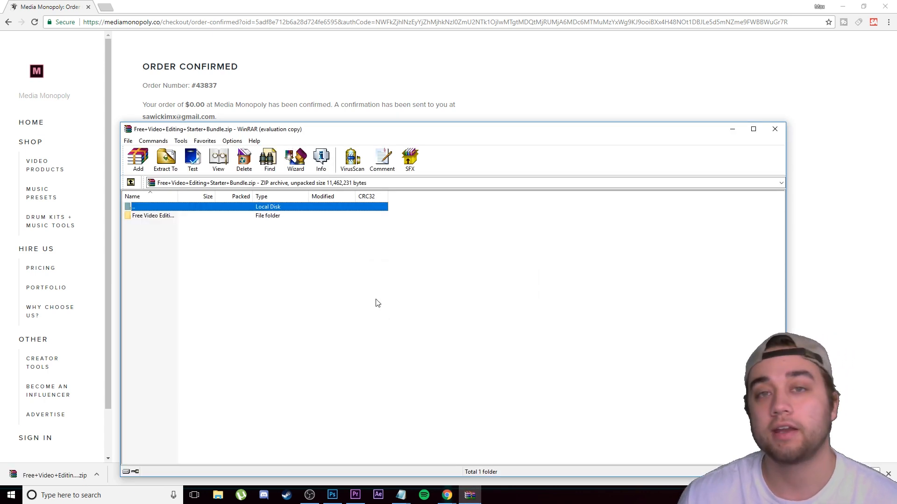
left_click(165, 158)
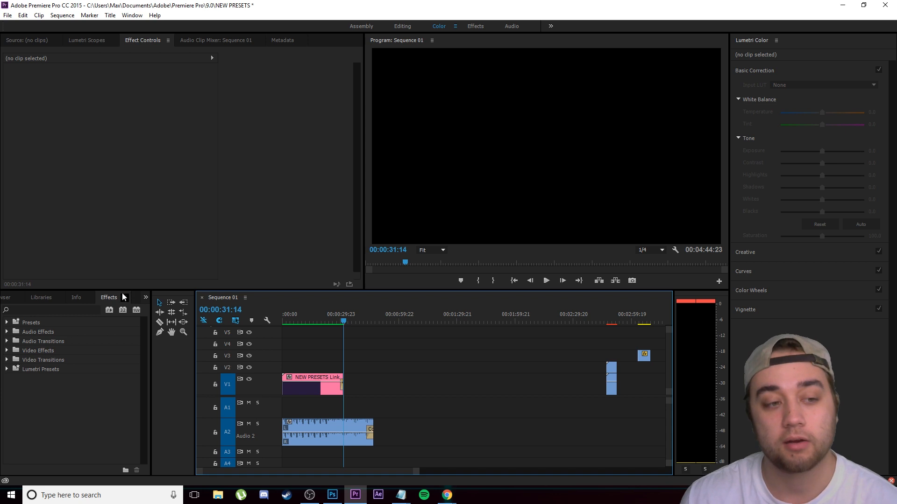
Step: Start importing presets into the Presets bin in Premiere Pro and browse the drive folders for the preset file
right_click(32, 322)
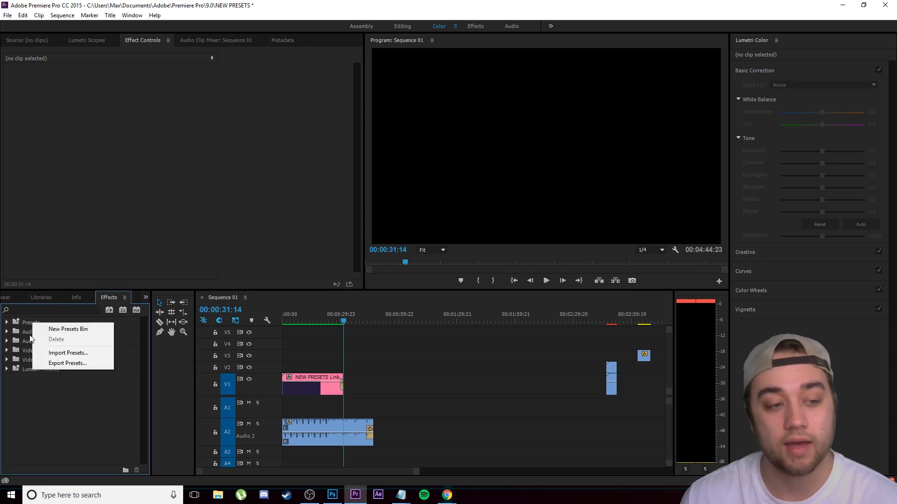
left_click(51, 353)
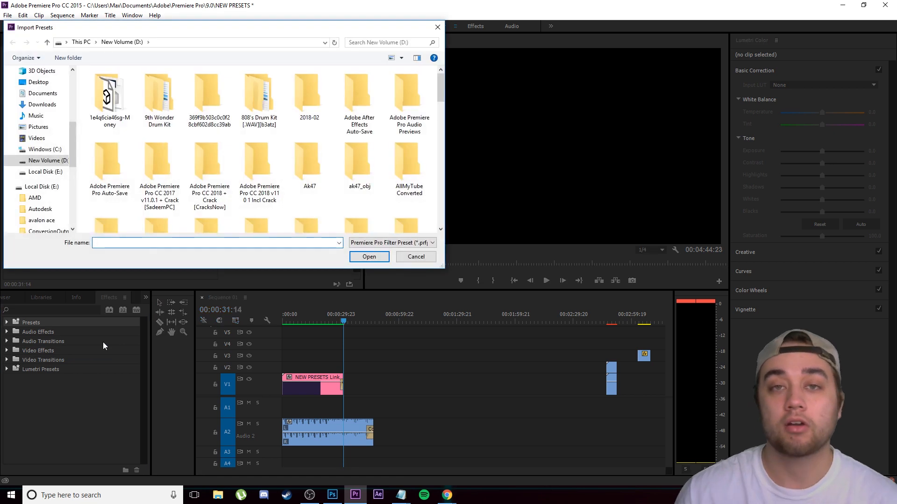
scroll(42, 140, "up", 1)
left_click(43, 116)
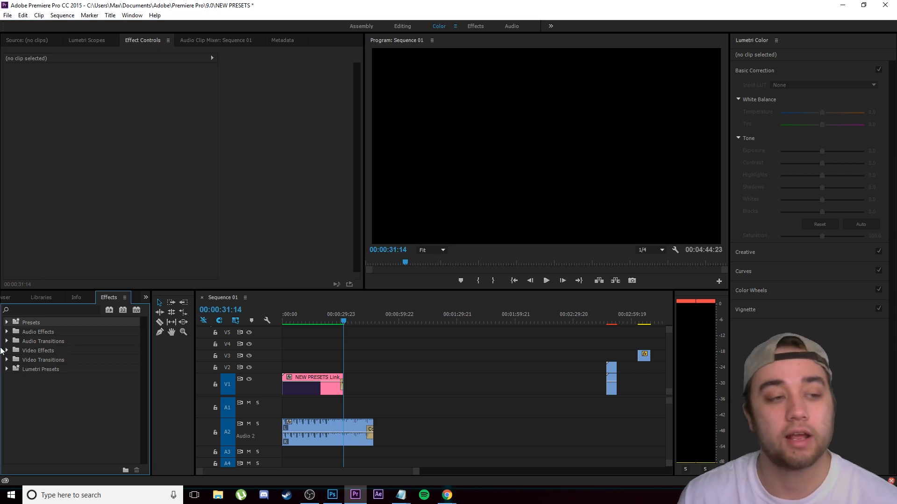
Step: Expand the Presets bin and its Max Novak Effects 2.0 folder to list the effect presets
left_click(6, 322)
scroll(70, 355, "down", 1)
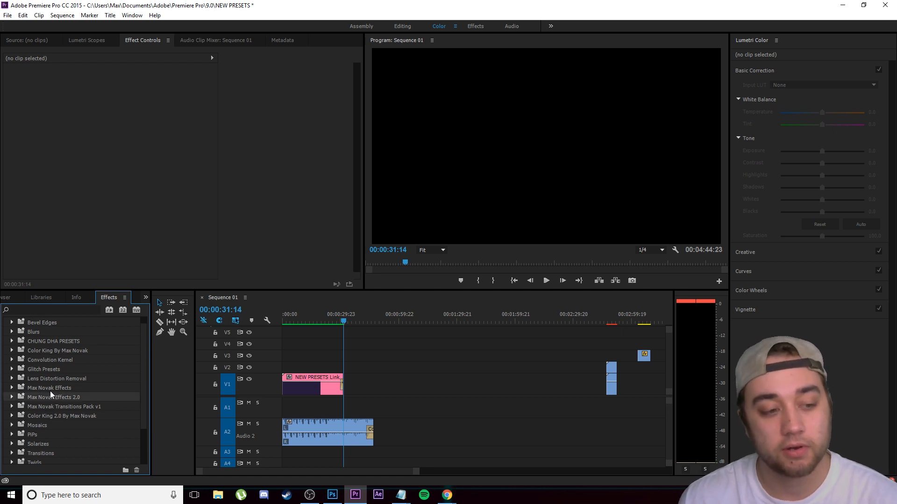
left_click(54, 416)
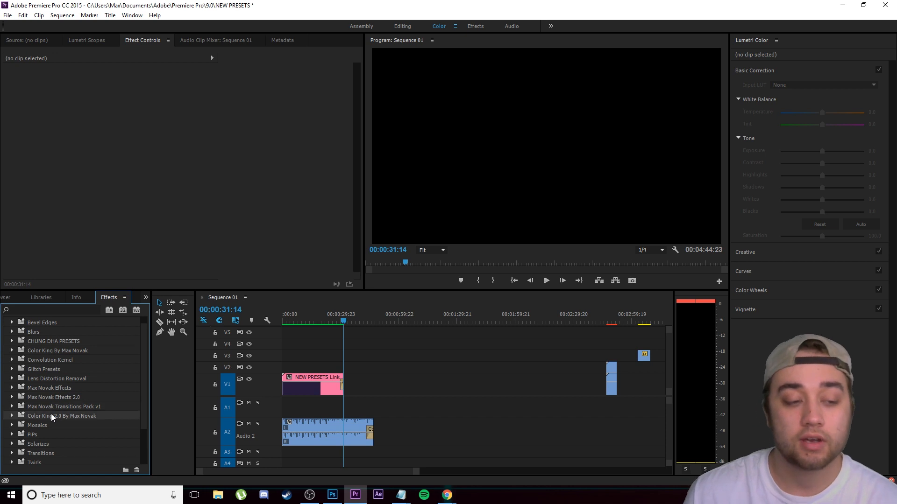
left_click(11, 397)
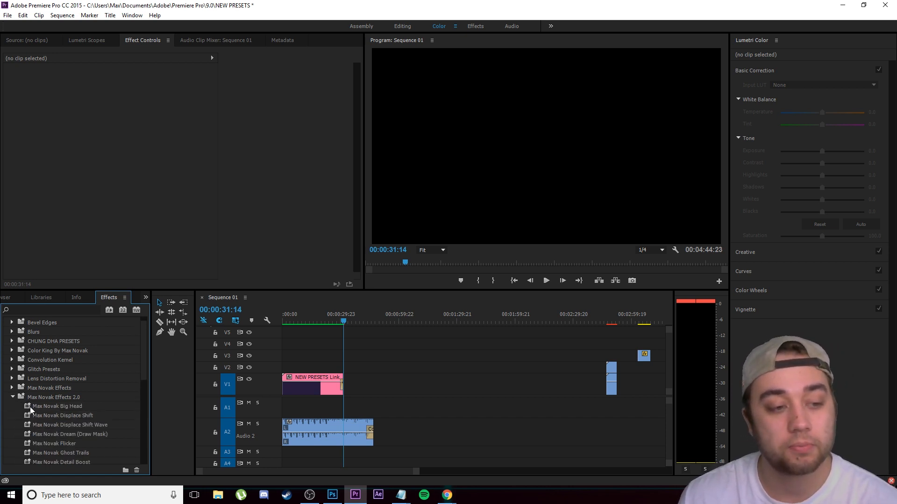
scroll(35, 406, "down", 3)
scroll(51, 397, "down", 1)
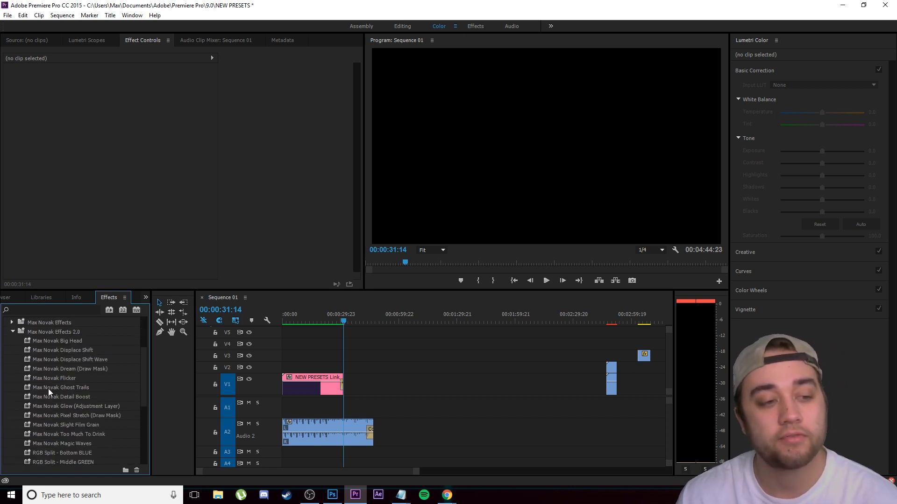
Step: Go through the Max Novak Effects 2.0 presets one by one, from Big Head to Magic Waves
left_click(69, 341)
left_click(63, 350)
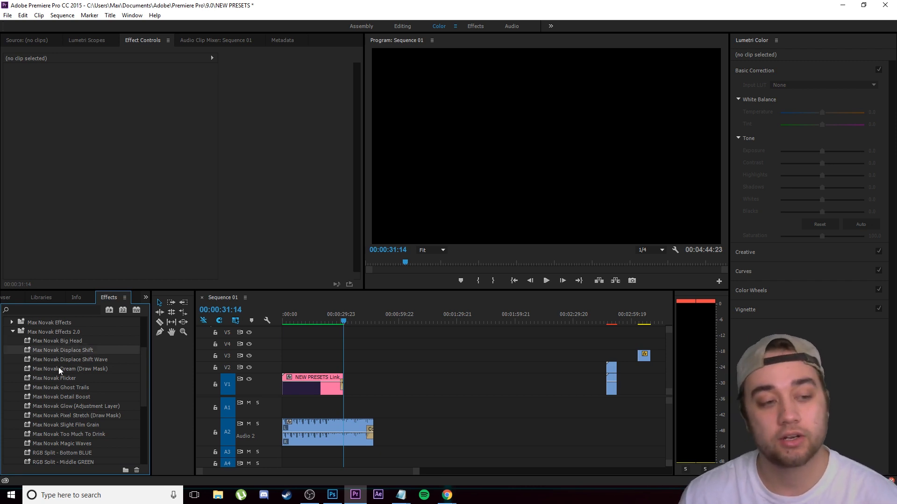
left_click(70, 359)
left_click(63, 369)
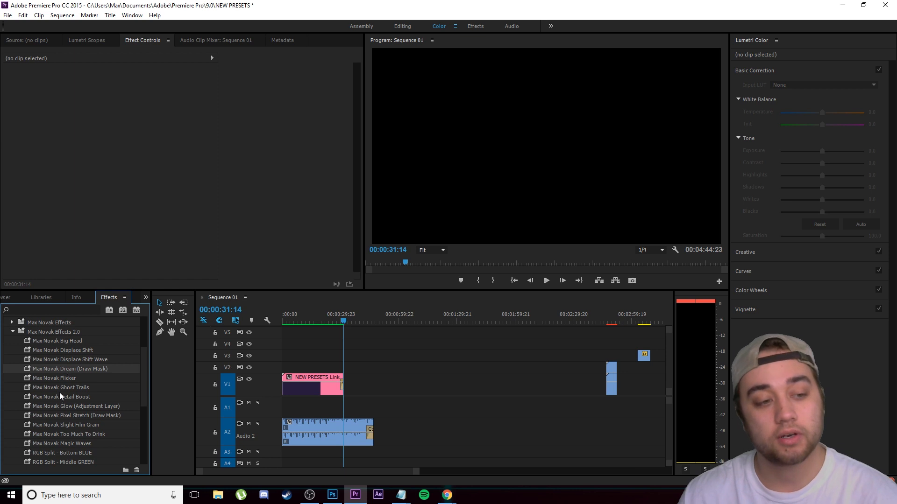
left_click(62, 379)
left_click(63, 388)
left_click(62, 397)
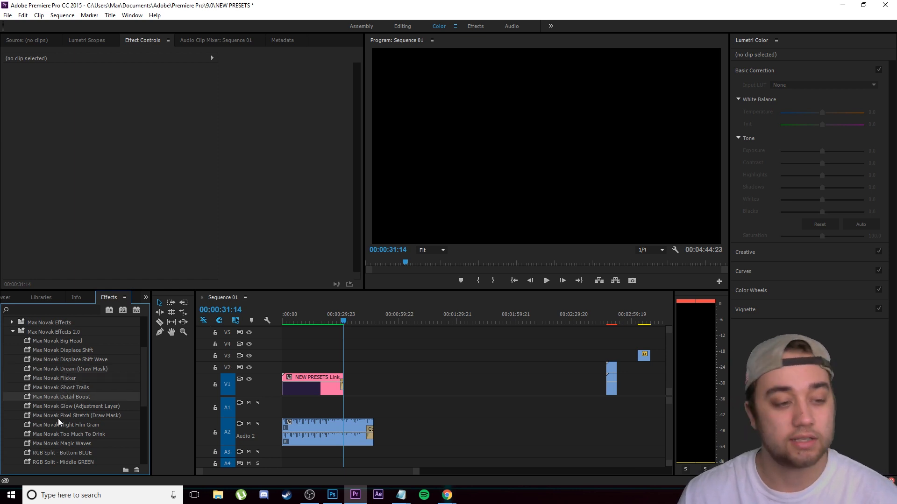
left_click(65, 406)
left_click(69, 416)
scroll(70, 423, "down", 1)
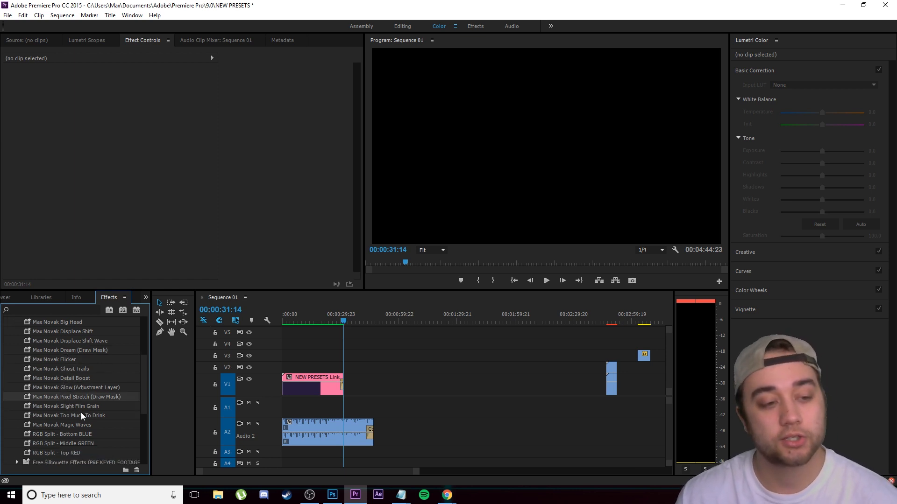
left_click(80, 407)
left_click(80, 416)
scroll(78, 422, "down", 1)
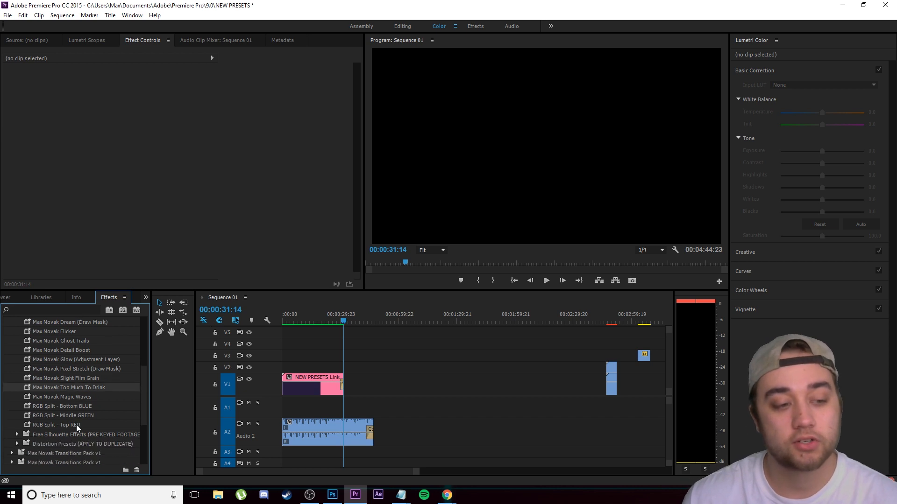
left_click(76, 397)
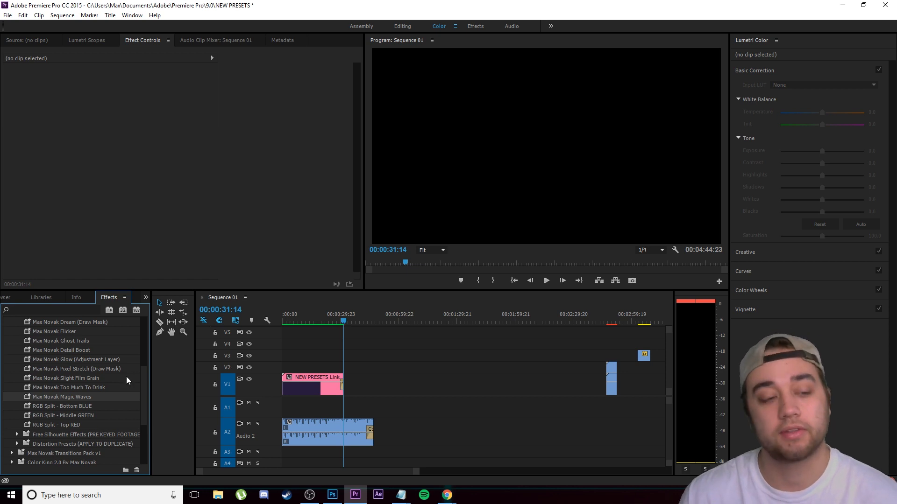
Step: Review the three RGB Split presets: Bottom BLUE, Middle GREEN and Top RED
left_click(76, 407)
left_click(74, 416)
left_click(69, 424)
left_click(72, 405)
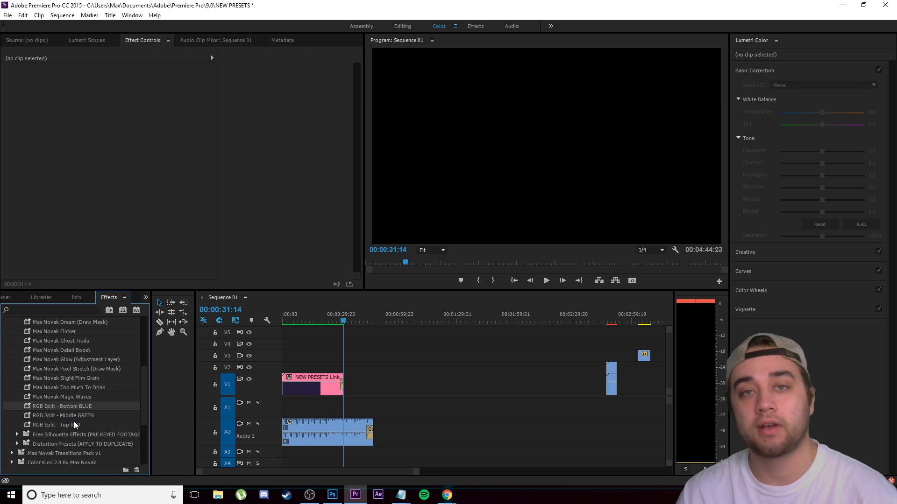
Step: Expand the Free Silhouette Effects folder and examine its presets, including the usage notes, Mirage and Silhouette
left_click(17, 435)
scroll(26, 427, "down", 2)
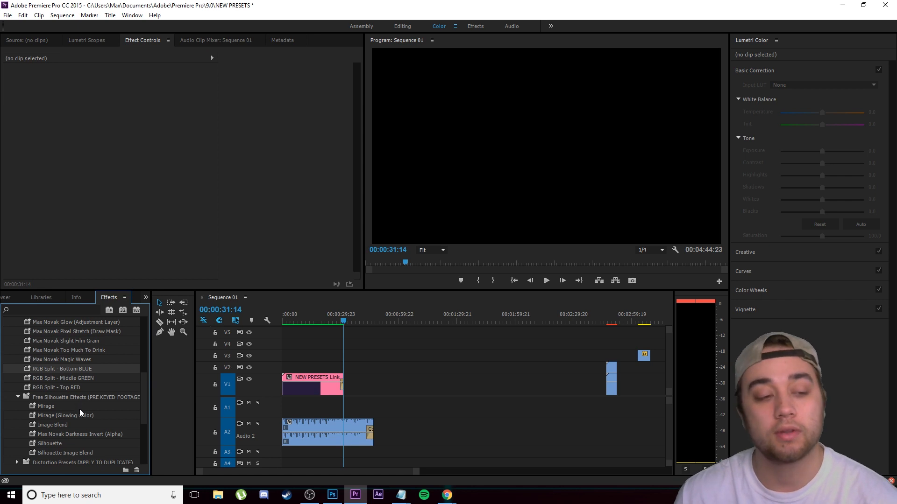
mouse_move(70, 413)
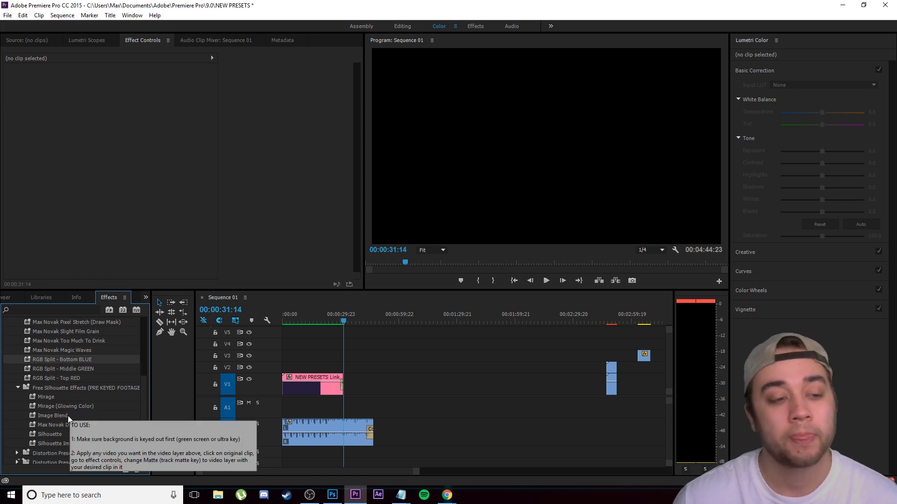
scroll(65, 411, "down", 1)
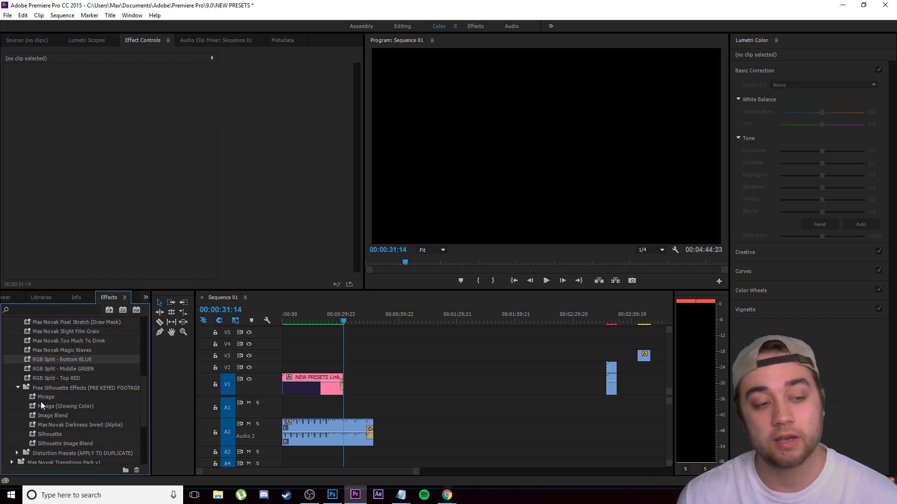
left_click(42, 397)
left_click(57, 434)
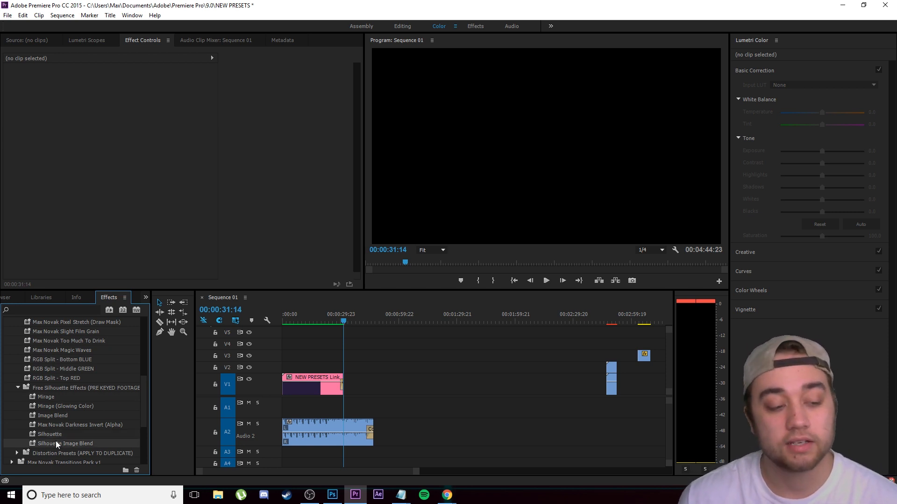
Step: Collapse Free Silhouette Effects, expand Distortion Presets and review the presets from Doors of Perception to Trapped in a Bubble
left_click(18, 387)
left_click(17, 397)
scroll(40, 418, "down", 1)
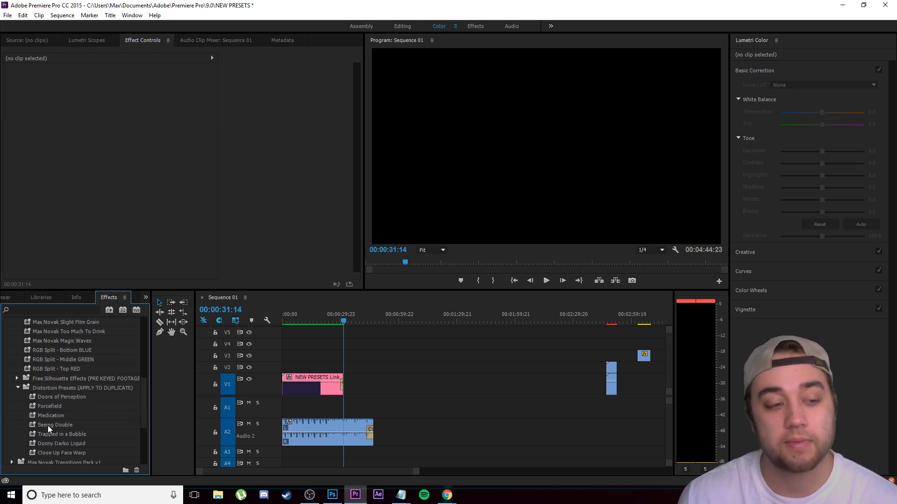
left_click(63, 397)
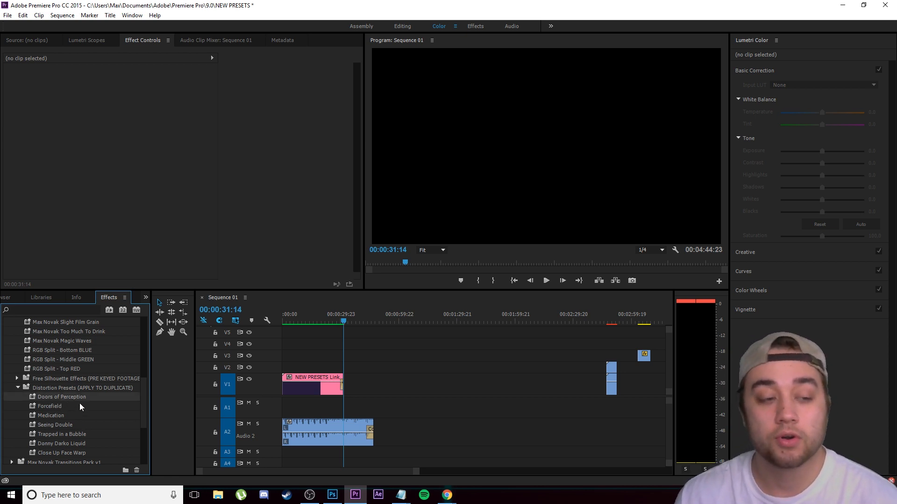
left_click(60, 406)
left_click(62, 417)
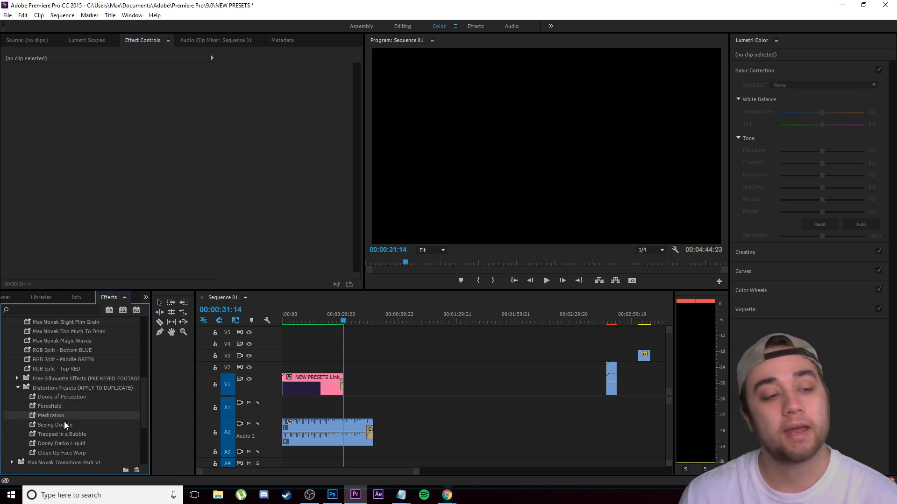
left_click(64, 426)
left_click(65, 434)
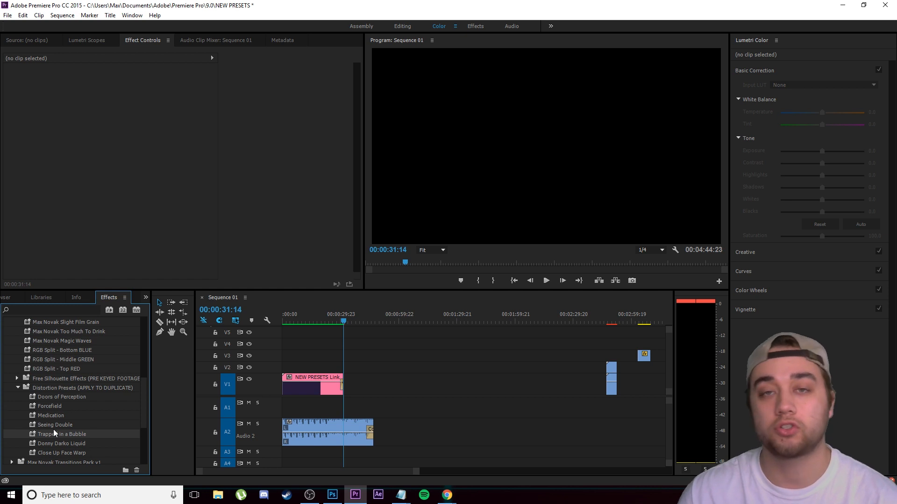
Step: Preview the distorted face clip around 00:02:48:04 in the sequence
scroll(47, 449, "down", 1)
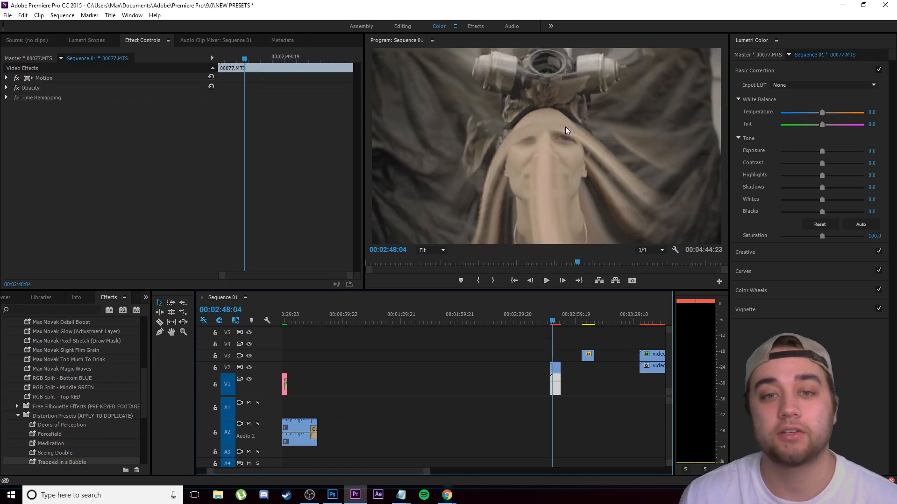
left_click(549, 284)
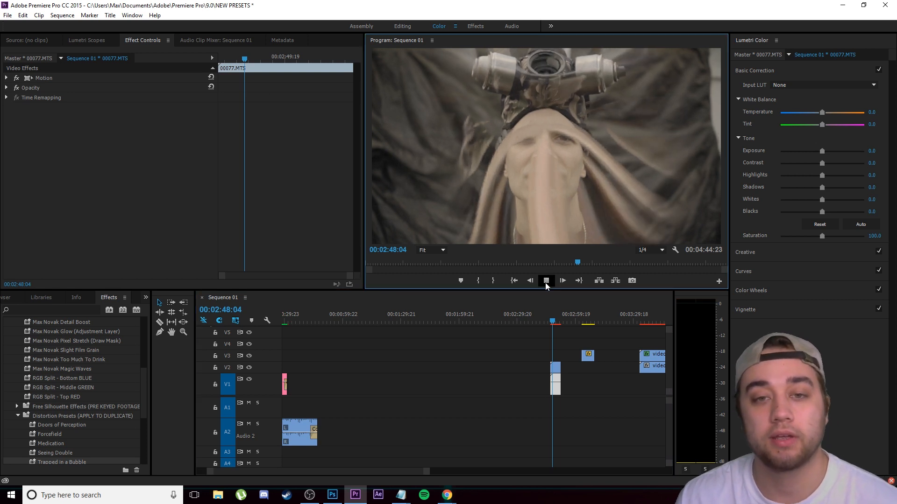
left_click(548, 283)
left_click(554, 321)
left_click_drag(554, 323, 552, 320)
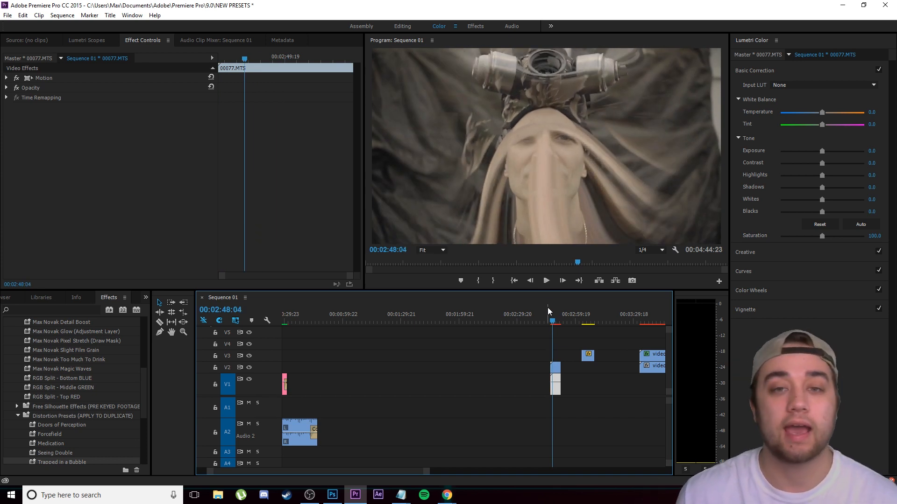
Step: Apply the Max Novak Big Head preset to the V1 clip near 00:07:17 and place the playhead at 00:07:17:04
left_click_drag(551, 321, 679, 323)
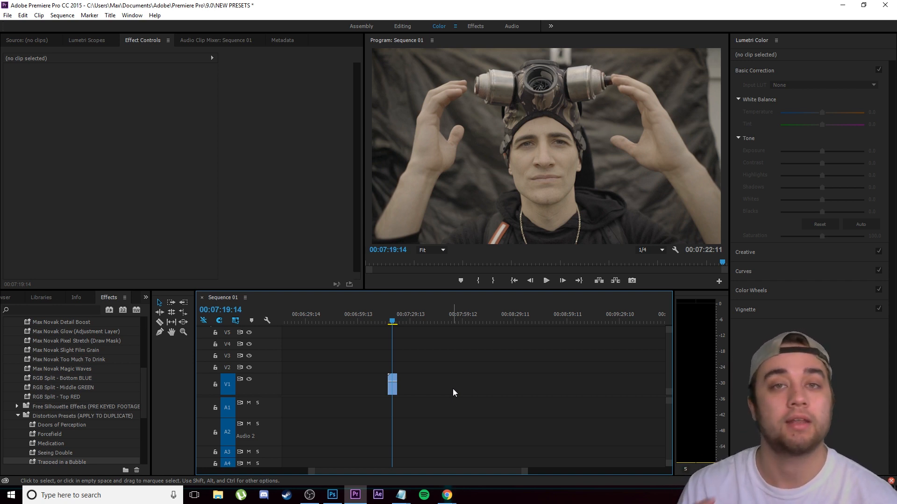
scroll(41, 411, "up", 3)
scroll(40, 419, "up", 1)
left_click(70, 352)
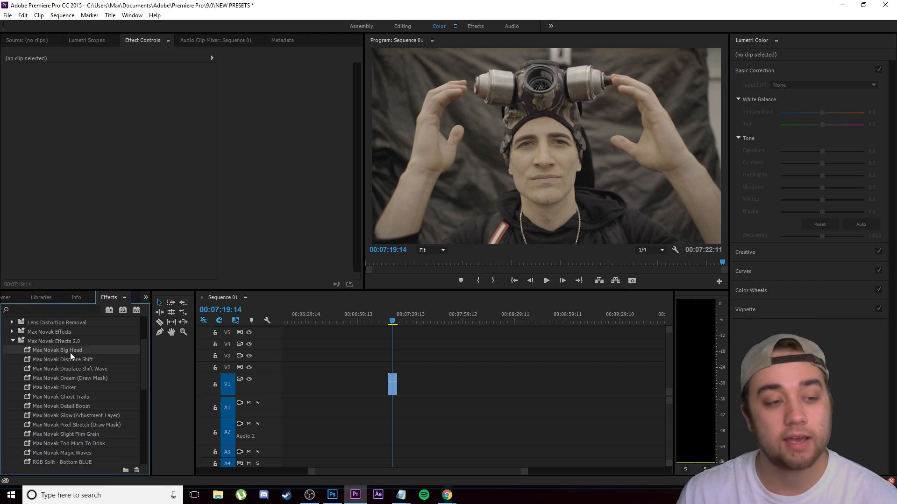
left_click(390, 322)
left_click_drag(80, 350, 394, 381)
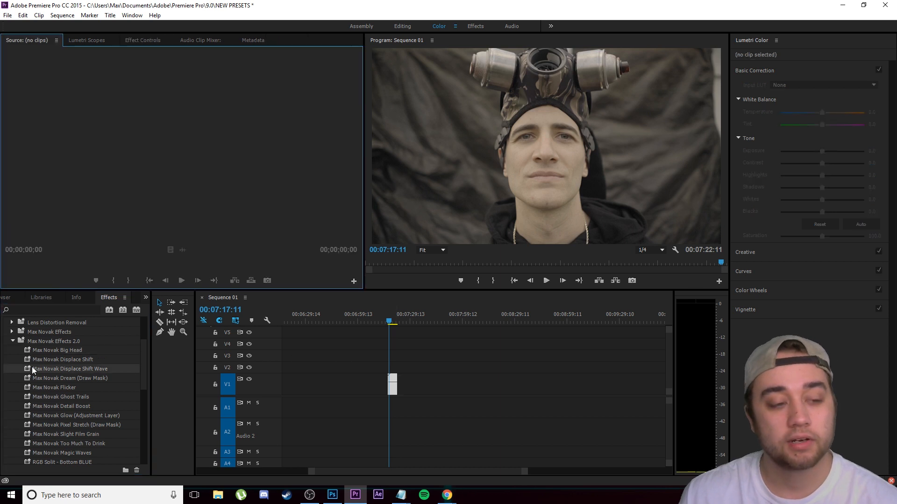
left_click_drag(51, 352, 394, 379)
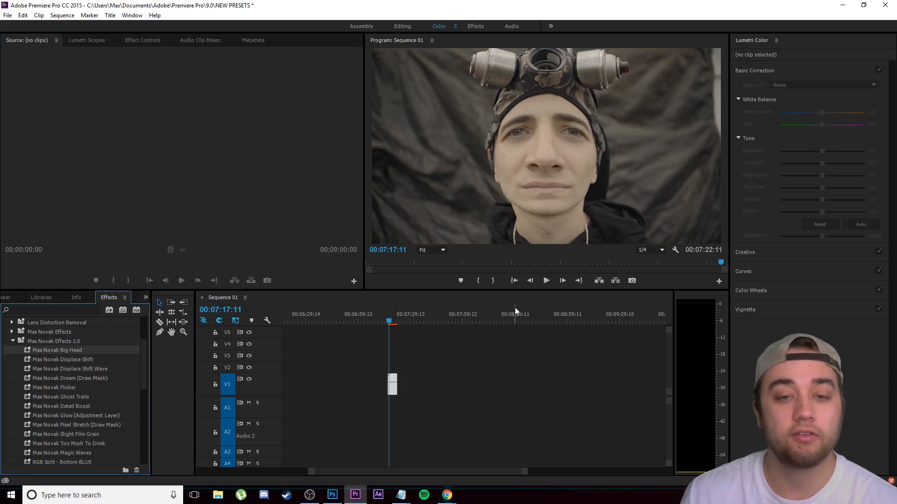
left_click(391, 322)
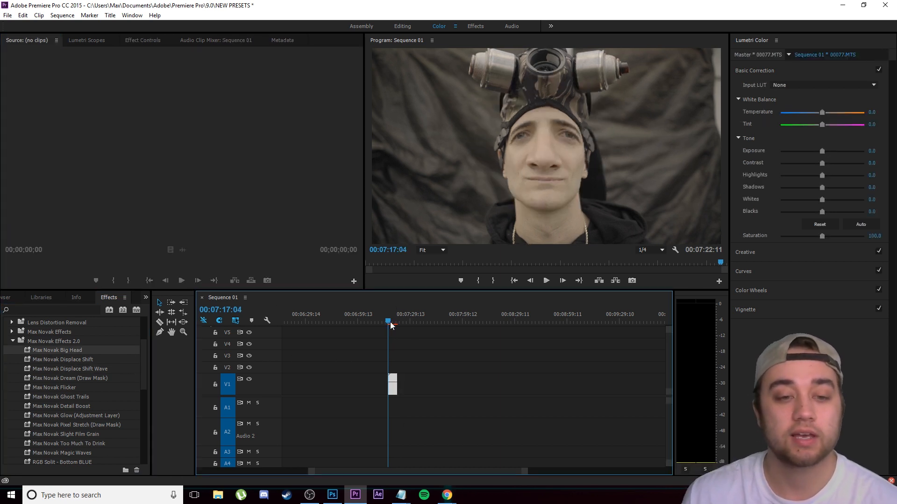
Step: Play the V1 clip near 00:07:17 to preview the Max Novak Big Head and Displace Shift presets
left_click(547, 281)
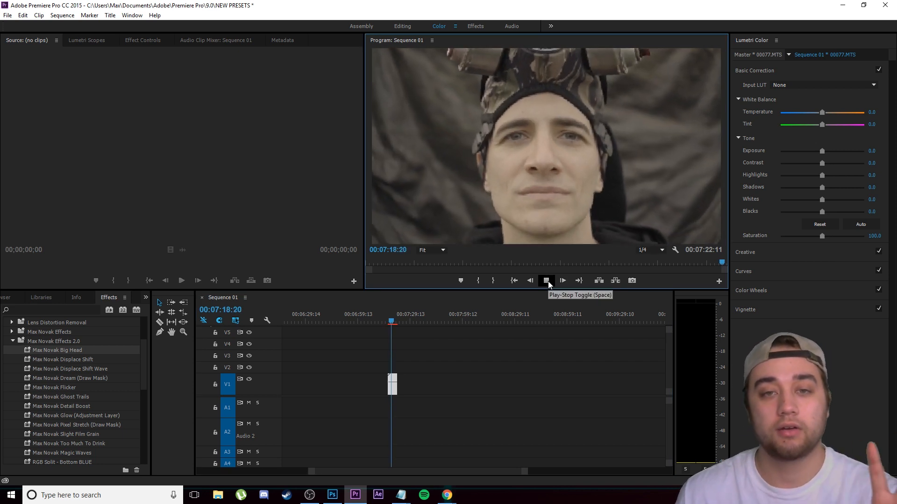
left_click(548, 281)
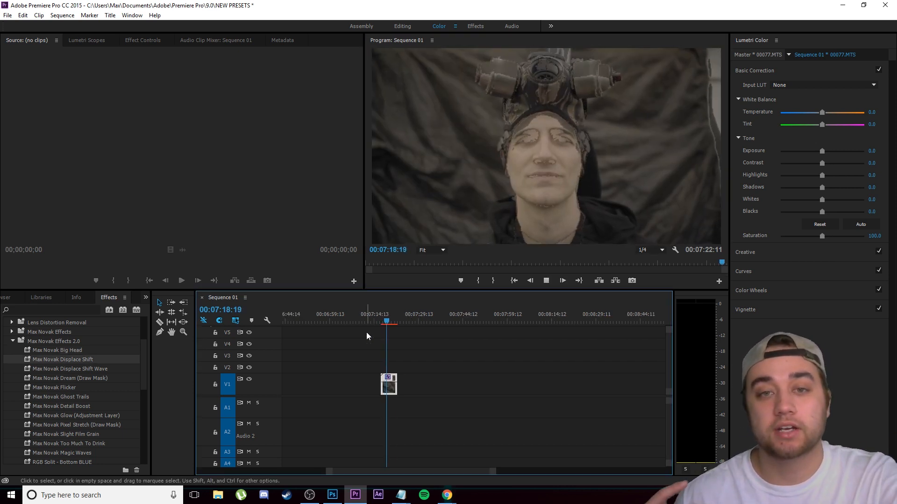
left_click_drag(390, 325, 384, 327)
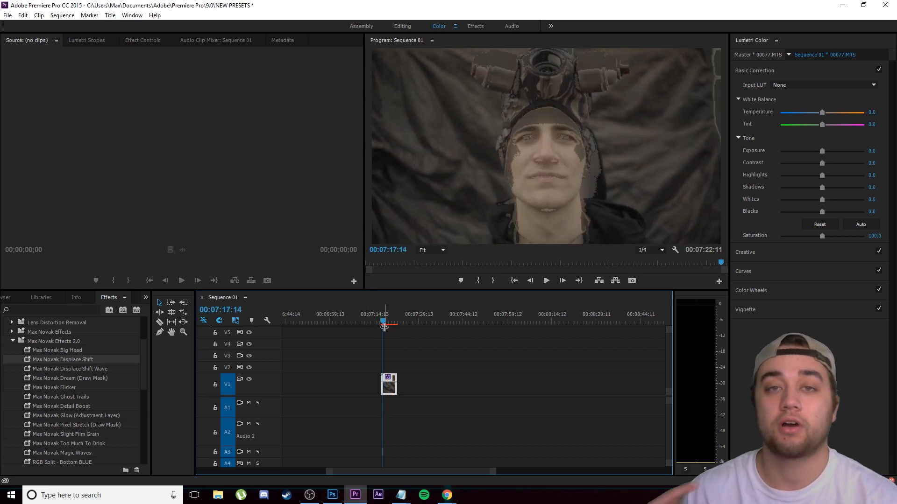
left_click(548, 281)
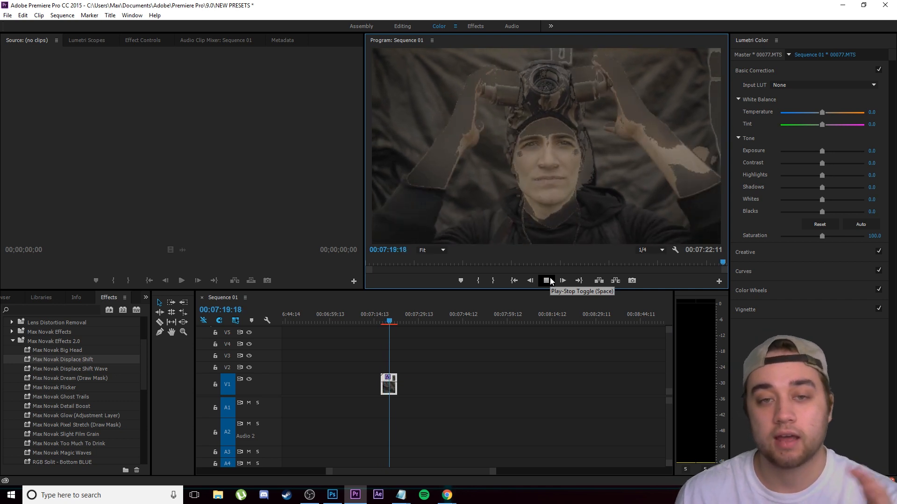
left_click(547, 281)
left_click_drag(396, 318, 391, 323)
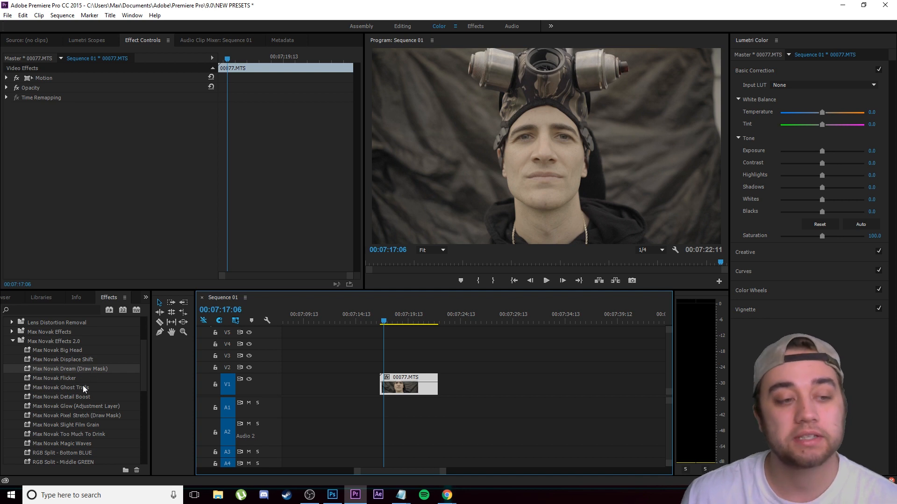
Step: Apply the Max Novak Dream (Draw Mask) preset to the 00077.MTS clip and place the playhead at 00:07:16:22
left_click(66, 374)
left_click_drag(68, 368, 402, 388)
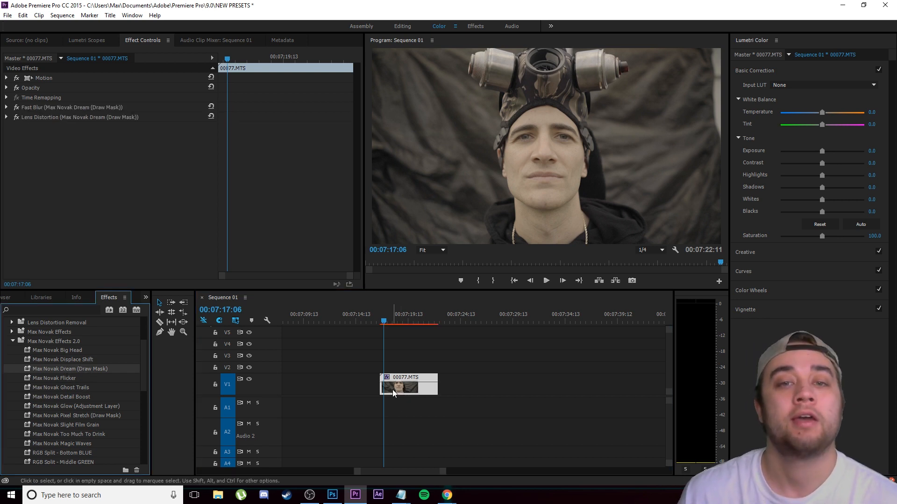
left_click(395, 318)
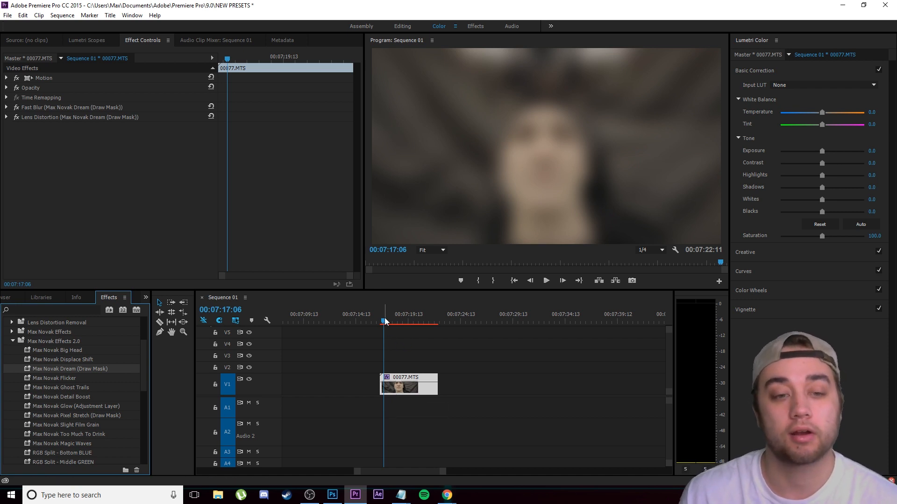
left_click_drag(397, 317, 380, 324)
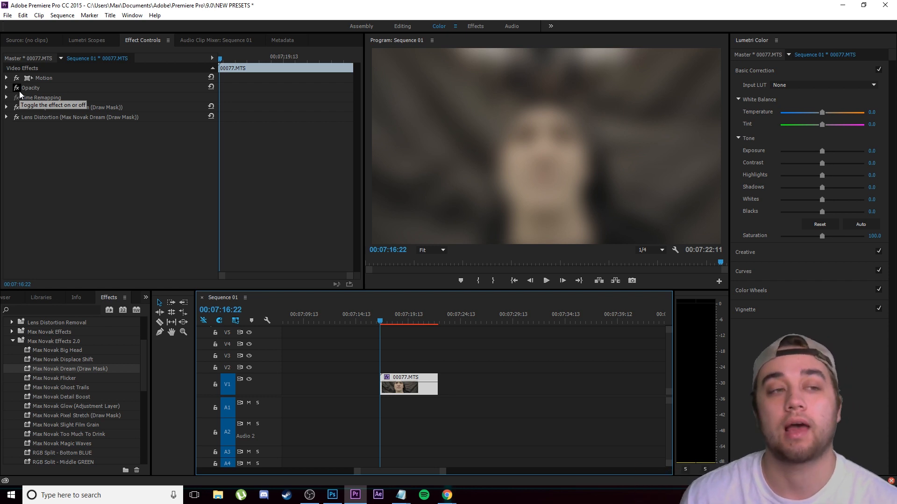
Step: Add an elliptical mask to the clip's Fast Blur, enlarge it widely around the man's head and invert it
left_click(7, 108)
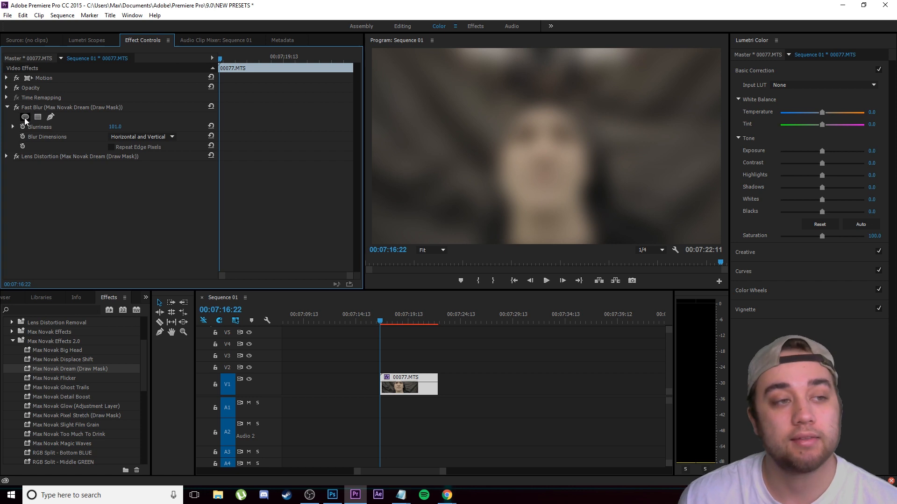
left_click(25, 117)
left_click_drag(590, 146, 649, 147)
left_click_drag(649, 147, 683, 146)
left_click_drag(545, 195, 557, 237)
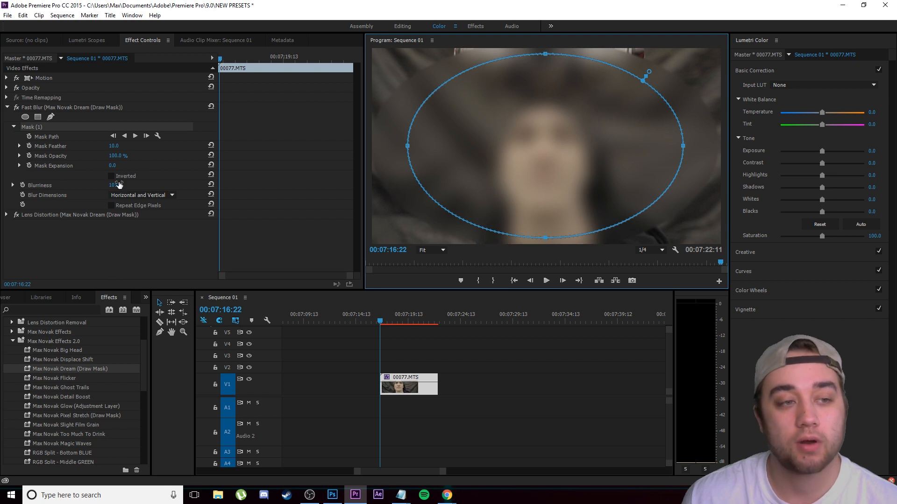
left_click(112, 176)
Step: Increase the feather of the Fast Blur mask and deselect the 00077.MTS clip
left_click(20, 147)
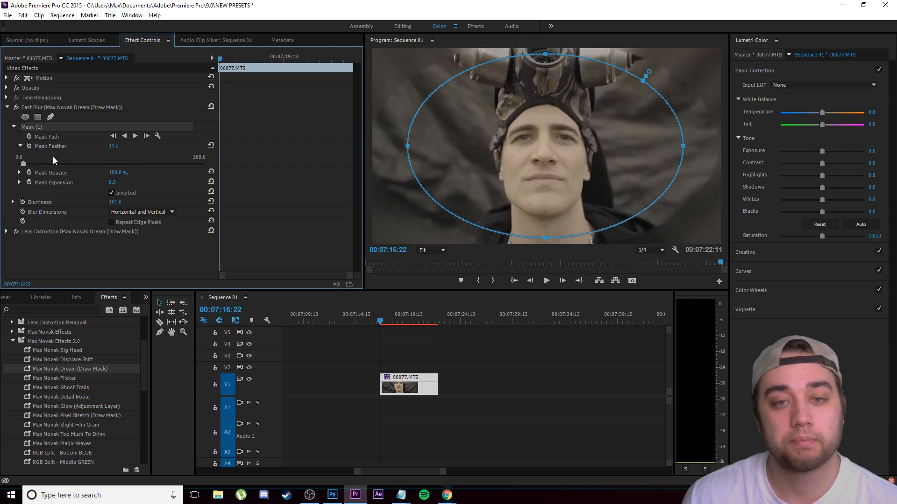
left_click(75, 163)
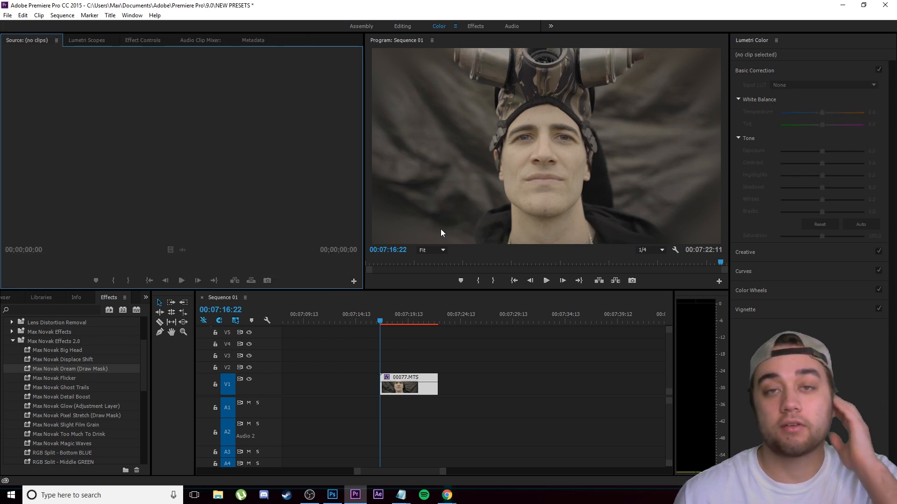
left_click(531, 352)
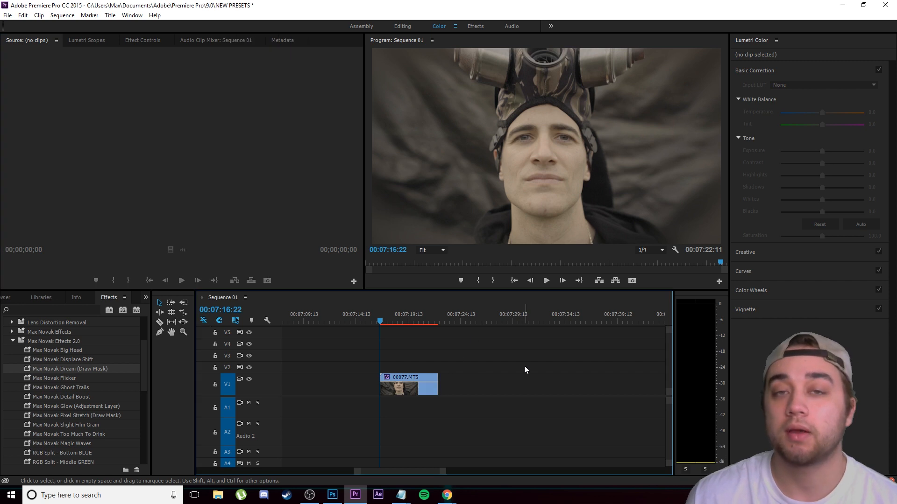
Step: Scrub through the masked Dream clip and duplicate it from V1 onto tracks V2 and V3
scroll(73, 397, "down", 2)
left_click(74, 407)
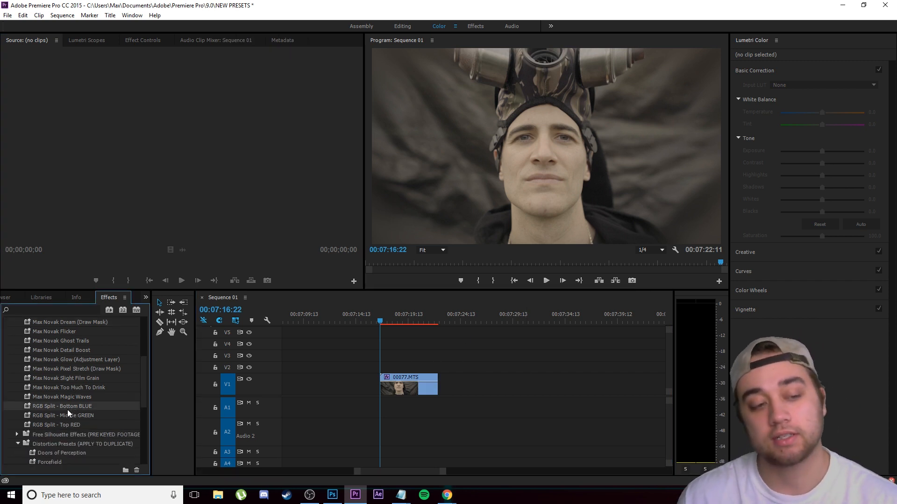
left_click_drag(386, 318, 409, 322)
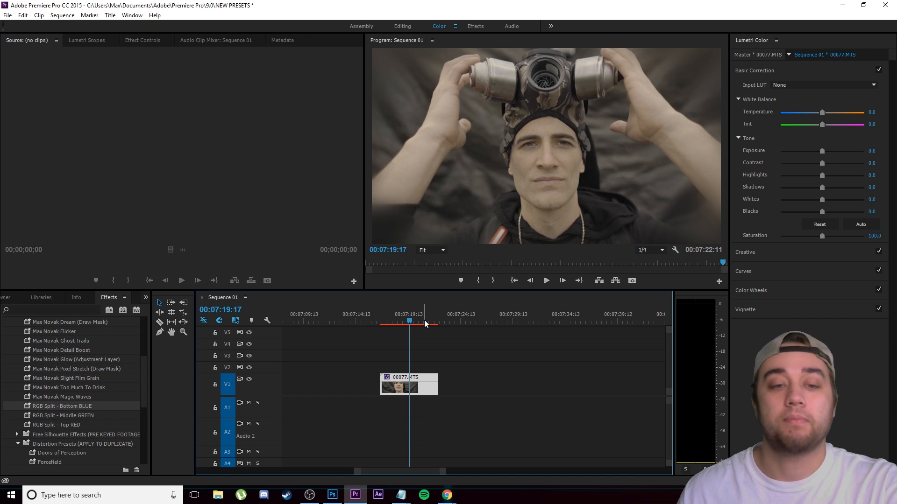
left_click_drag(407, 319, 393, 323)
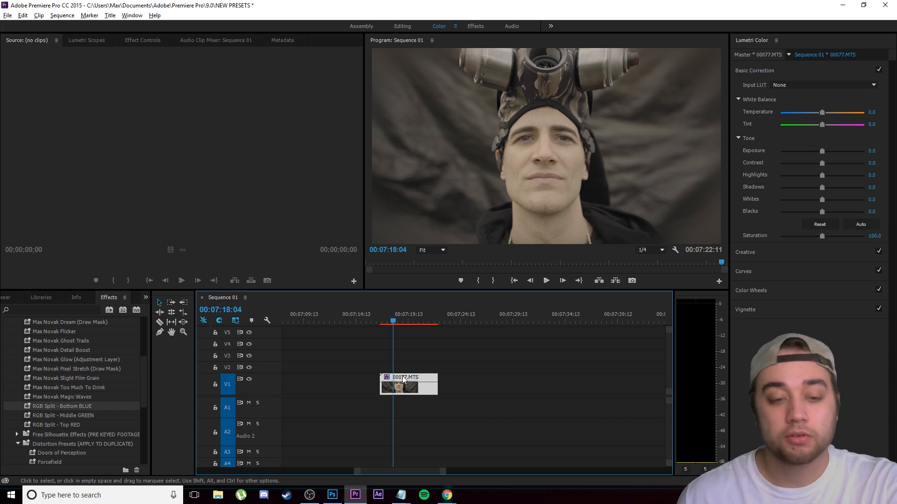
left_click_drag(414, 379, 410, 355)
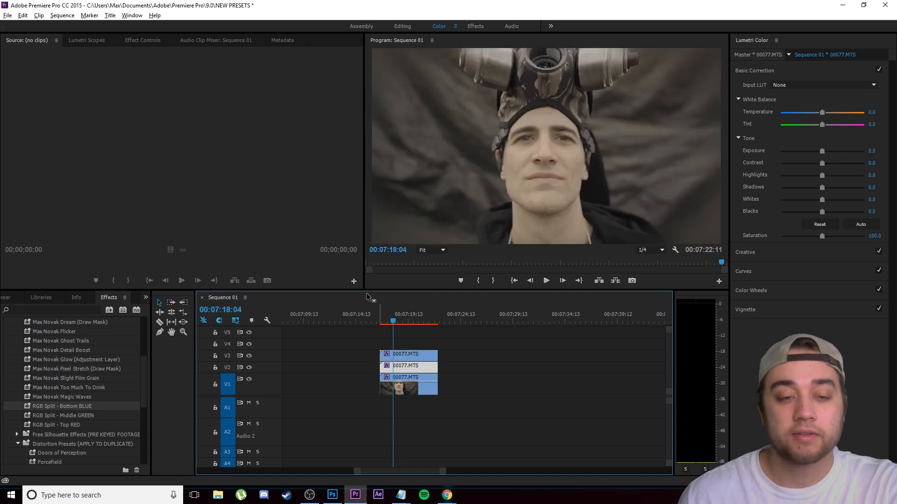
Step: Apply RGB Split - Bottom BLUE to the V1 clip, Middle GREEN to the V2 clip and Top RED to the V3 clip
scroll(347, 371, "up", 2)
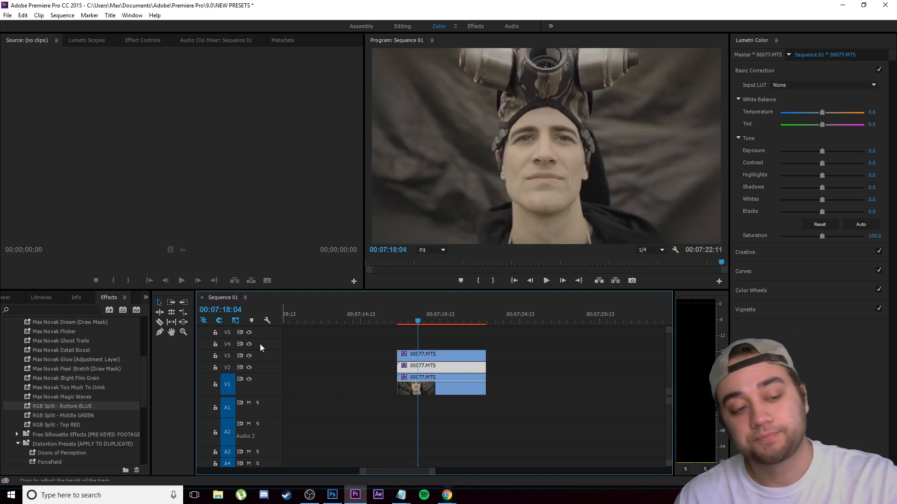
left_click_drag(71, 405, 398, 392)
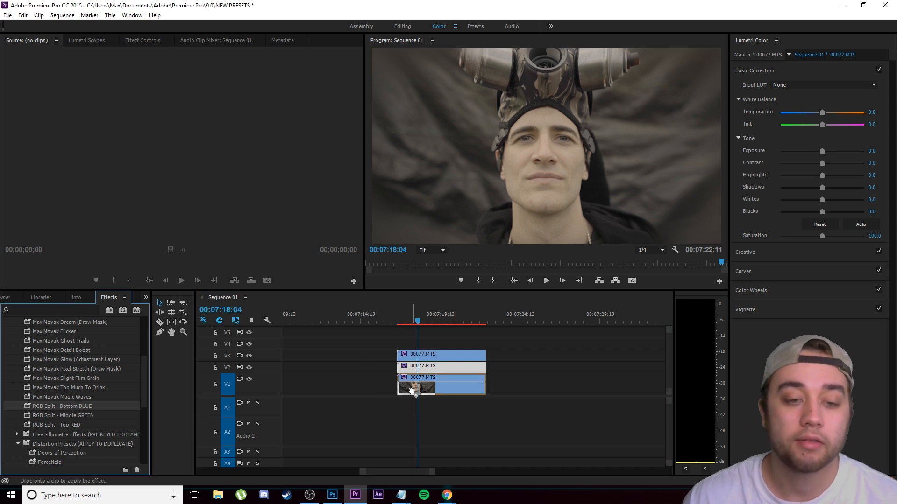
left_click_drag(82, 416, 417, 371)
left_click_drag(60, 422, 434, 358)
Step: Offset the V2 clip one frame and the V3 clip two frames after the V1 clip's start at 00:07:16:21
left_click_drag(431, 323, 399, 326)
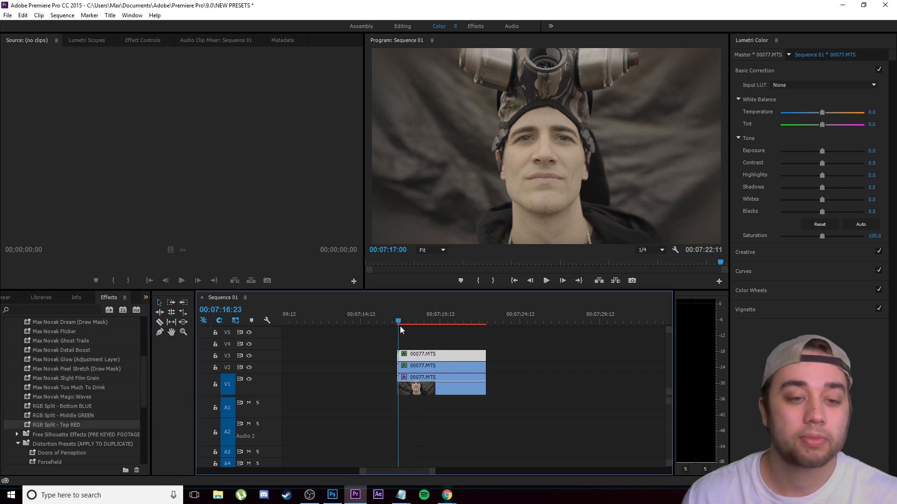
key("=")
key("=")
key("=")
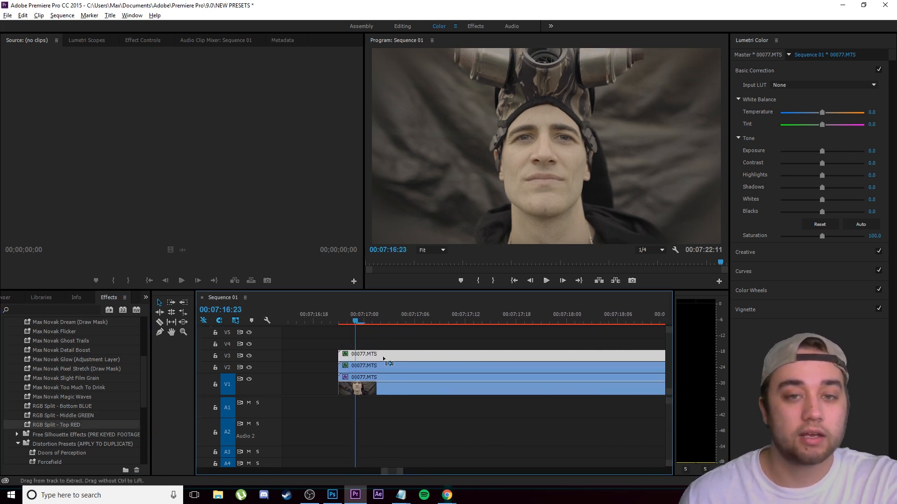
left_click_drag(352, 313, 339, 314)
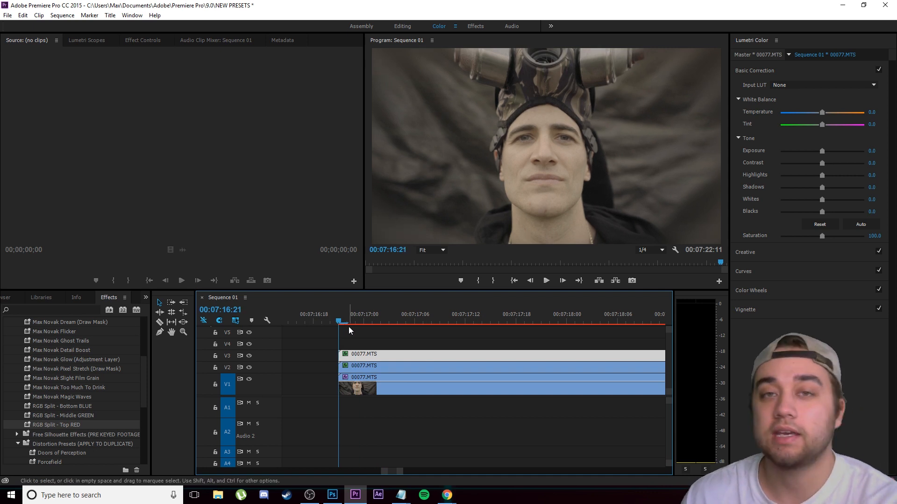
key("Right")
left_click_drag(358, 367, 375, 355)
key("Right")
key("Right")
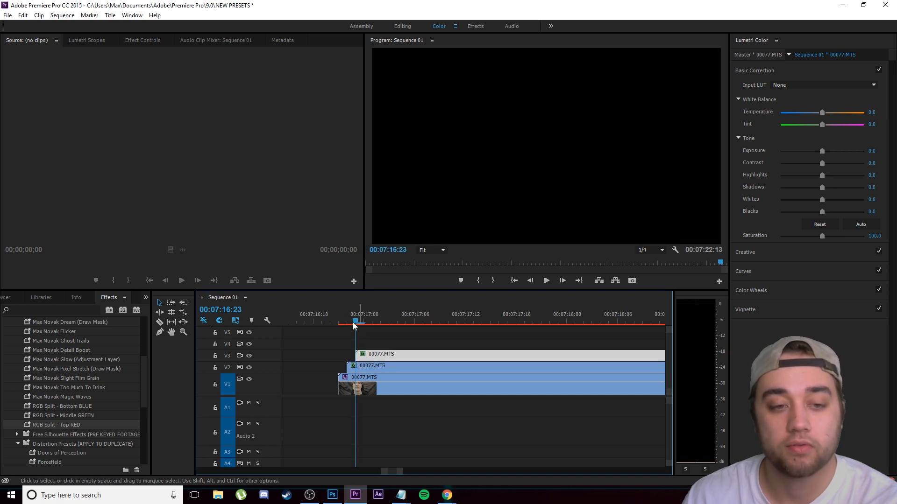
Step: Play the RGB split in an enlarged program view and scrub back to about 00:07:20:18
key("space")
key("grave")
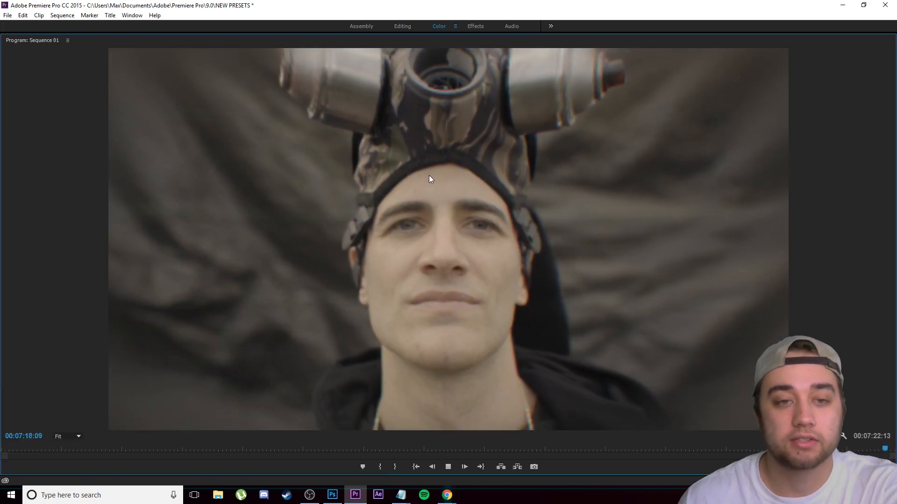
key("grave")
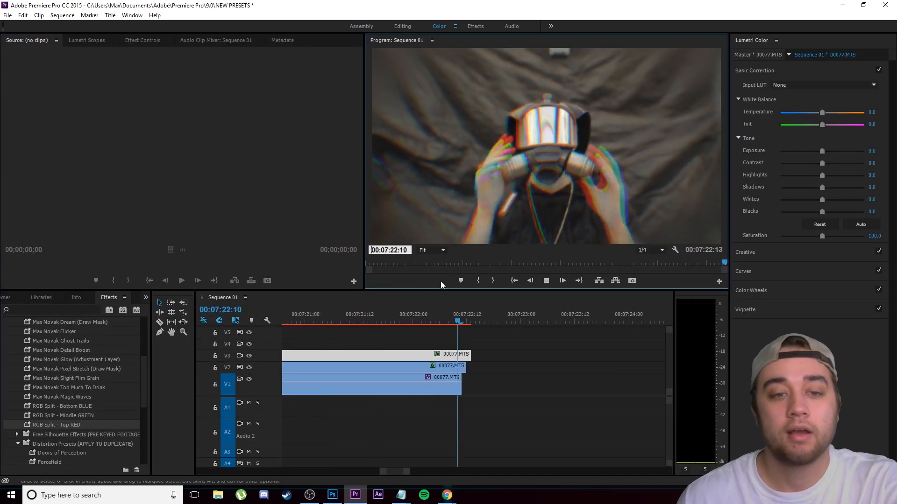
left_click_drag(471, 311, 386, 348)
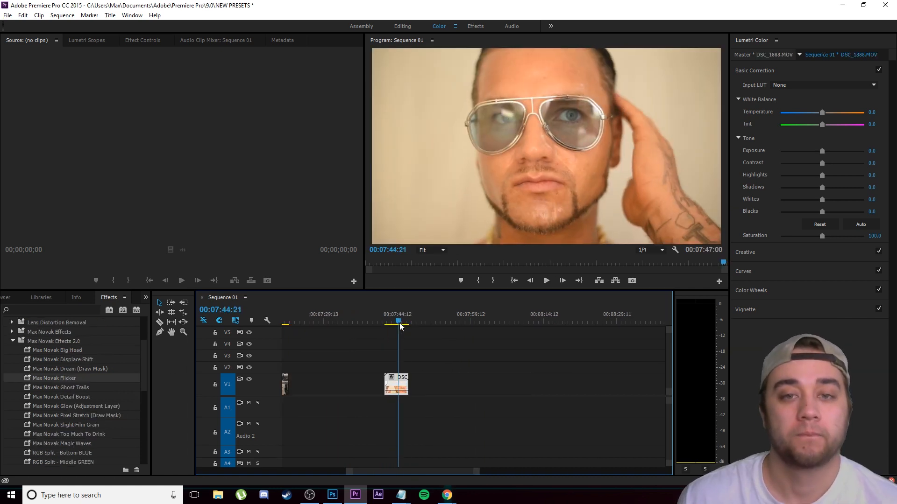
left_click_drag(400, 327, 396, 326)
Step: Apply the Max Novak Flicker preset to the DSC_1888.MOV clip on V1 and preview it up to 00:07:44:20
left_click(63, 379)
left_click_drag(63, 379, 400, 382)
left_click_drag(400, 315, 387, 325)
left_click(547, 281)
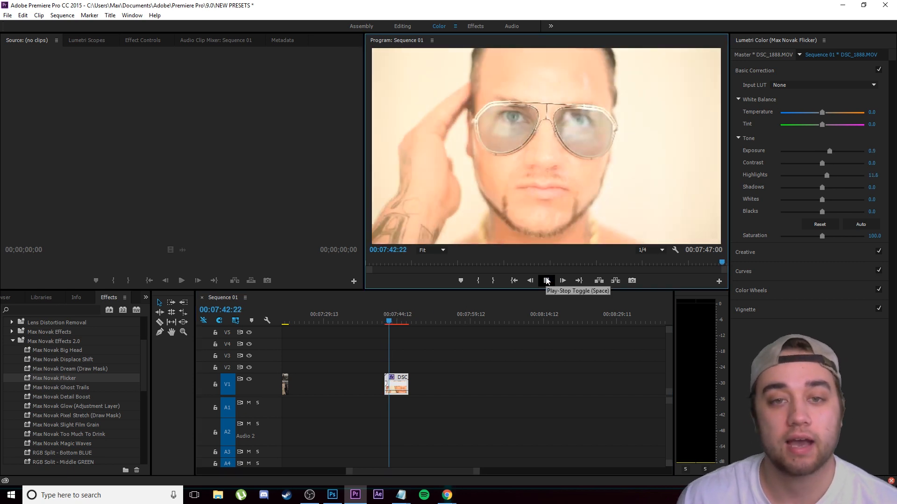
left_click(546, 280)
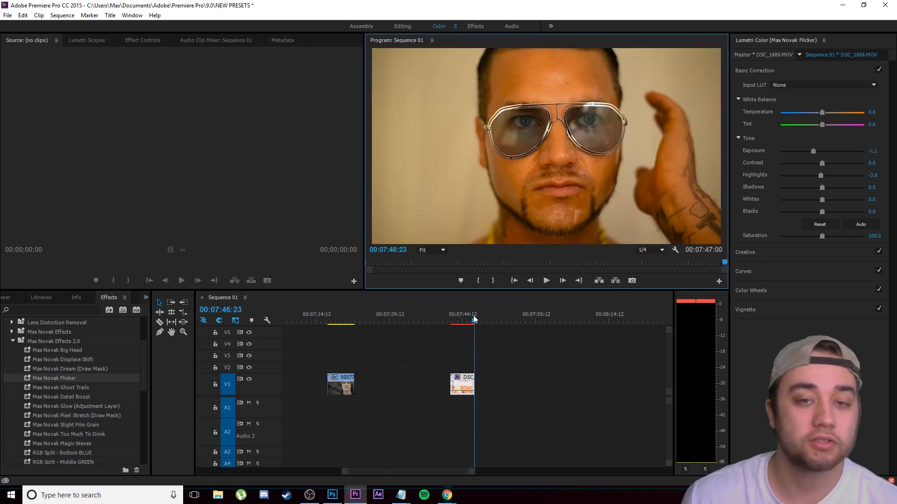
mouse_move(473, 317)
left_mouse_down()
mouse_move(452, 335)
mouse_move(464, 317)
left_mouse_up()
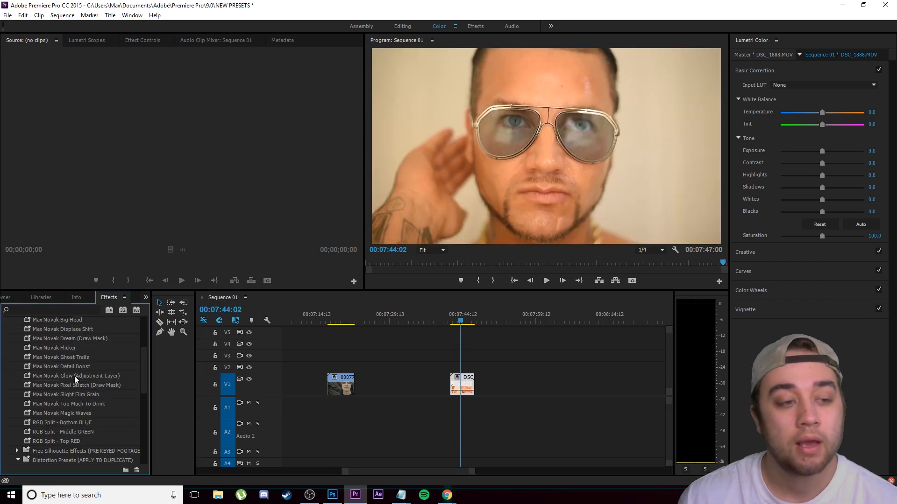
Step: Apply the Max Novak Ghost Trails preset to the DSC_1888.MOV clip and play it from 00:07:43:19
scroll(76, 380, "up", 1)
left_click_drag(85, 388, 461, 381)
mouse_move(461, 324)
left_mouse_down()
mouse_move(452, 328)
mouse_move(460, 325)
left_mouse_up()
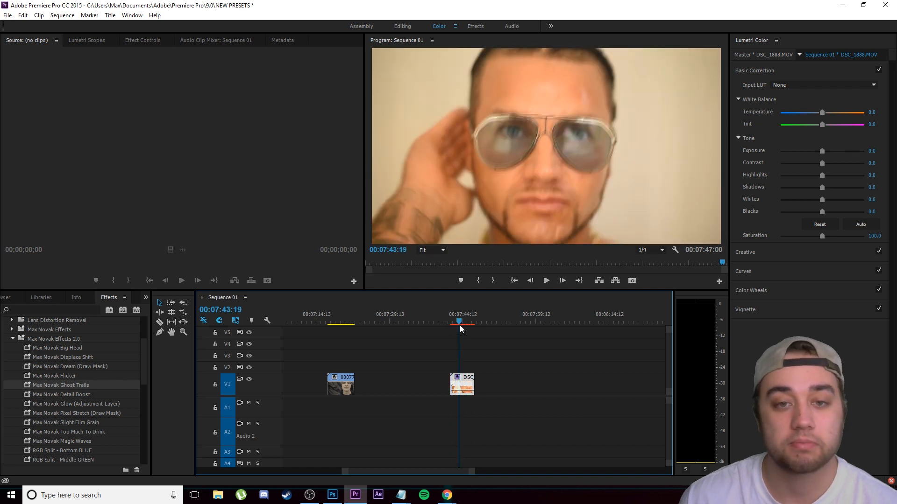
left_click(545, 281)
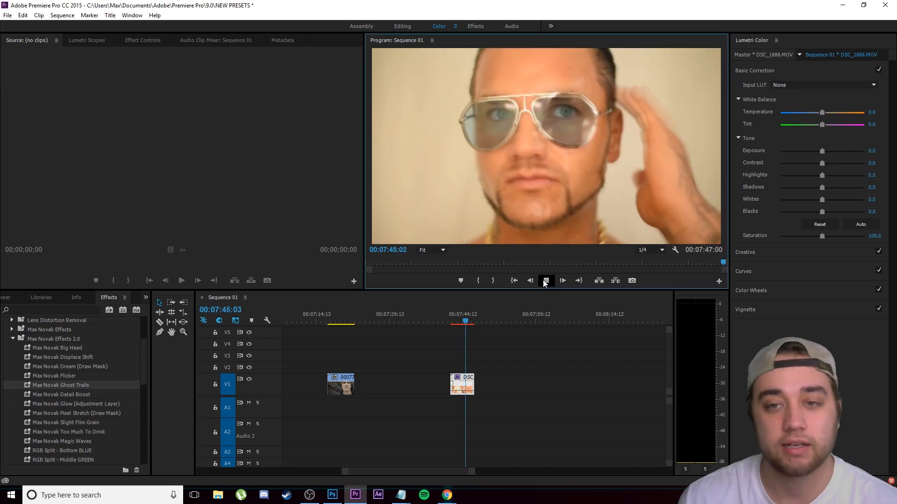
Step: Replay the Ghost Trails clip and scrub back to 00:07:44:09 to examine the trailing hand
left_click(460, 322)
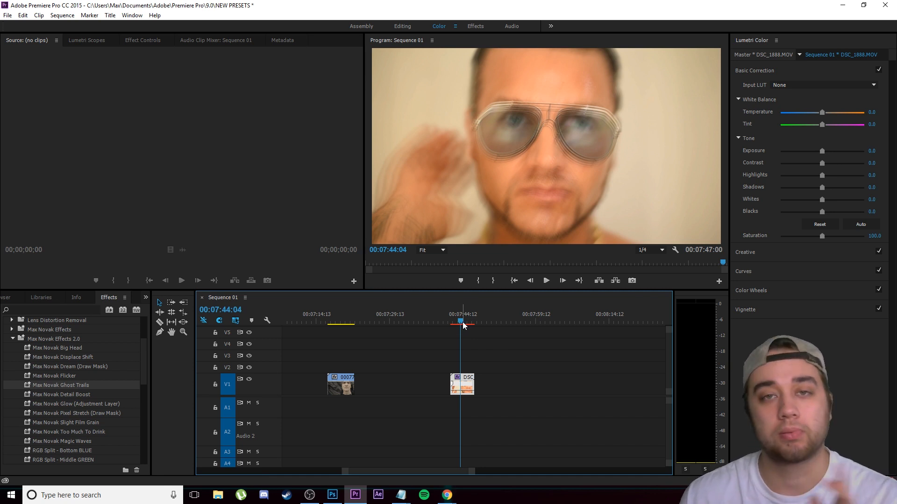
key("space")
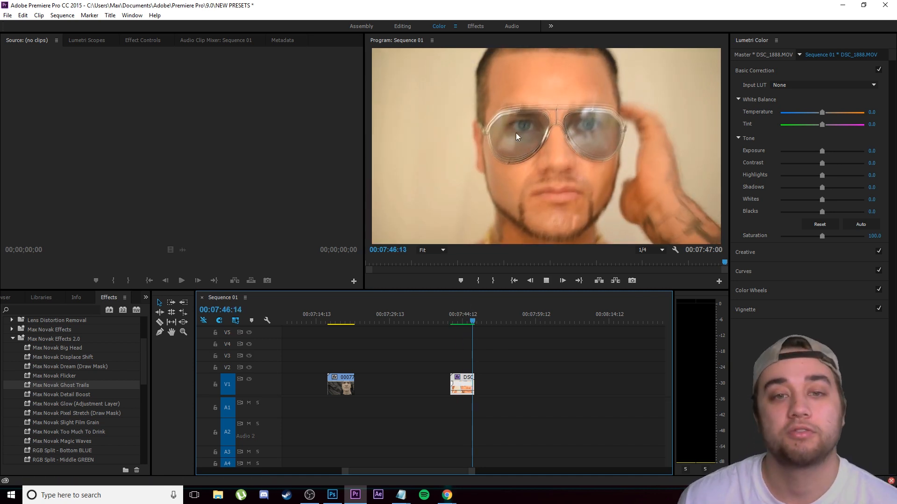
left_click_drag(466, 322, 461, 337)
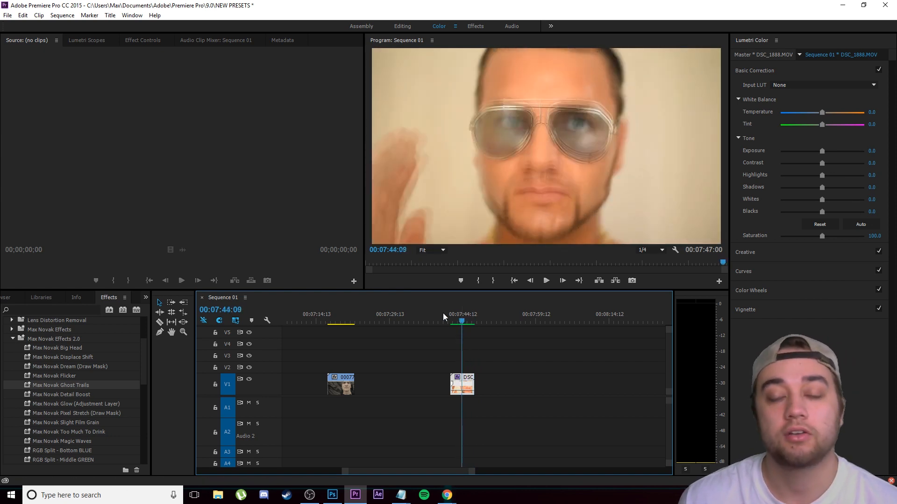
Step: Remove the Ghost Trails effect from the DSC_1888.MOV clip and apply the Max Novak Detail Boost preset instead
key("ctrl+shift+r")
left_click(440, 291)
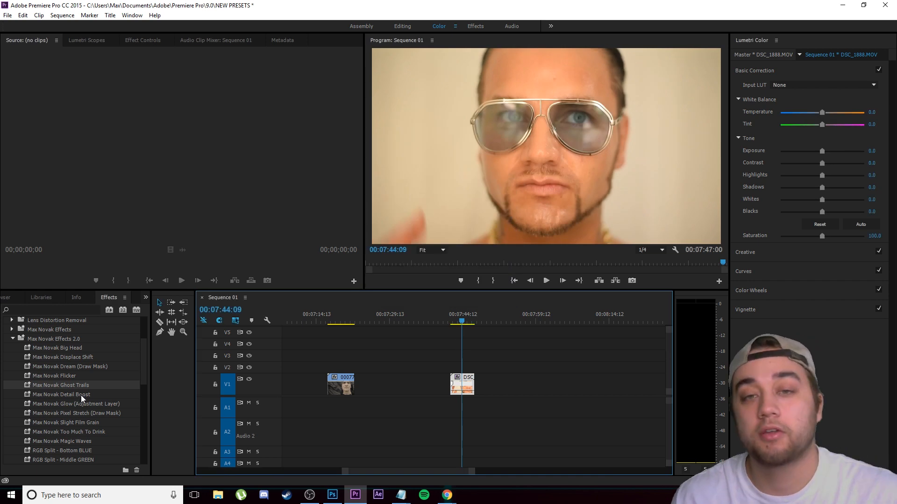
left_click_drag(79, 393, 470, 383)
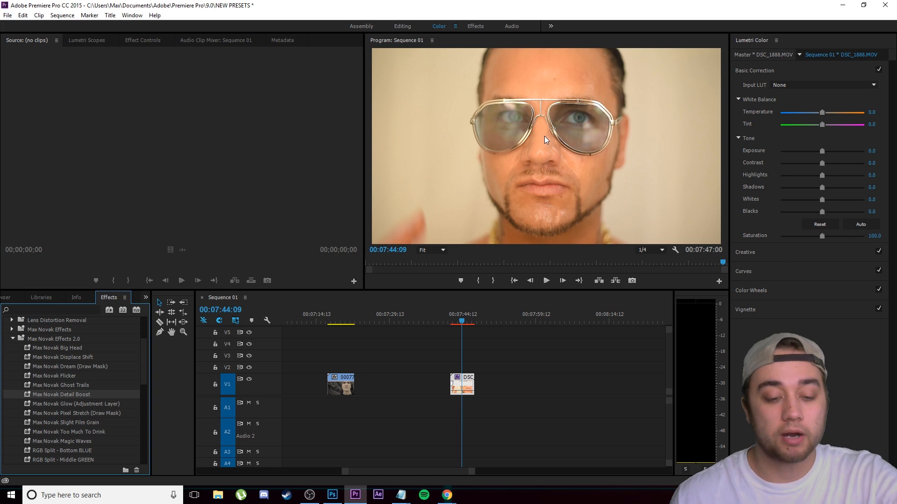
Step: Apply the Max Novak Detail Boost preset to the DSC_1888.MOV clip again and compare the enlarged preview with and without it
left_click_drag(79, 402, 467, 379)
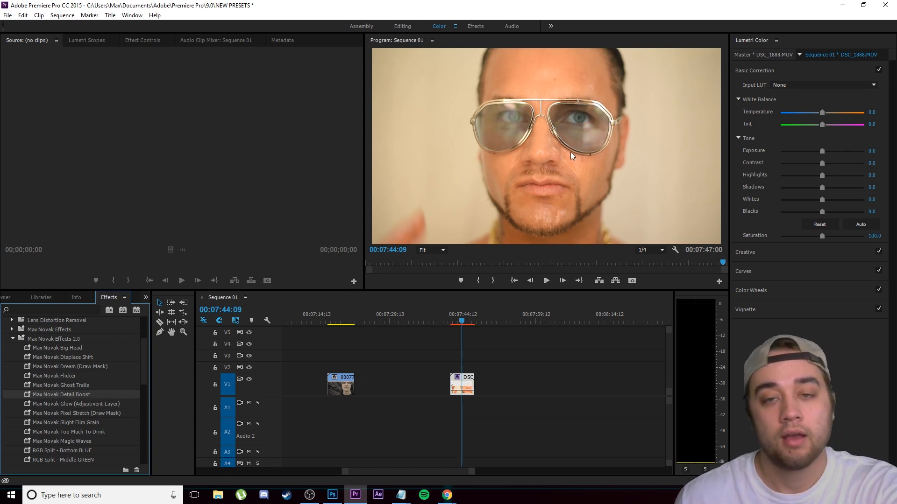
key("grave")
key("grave")
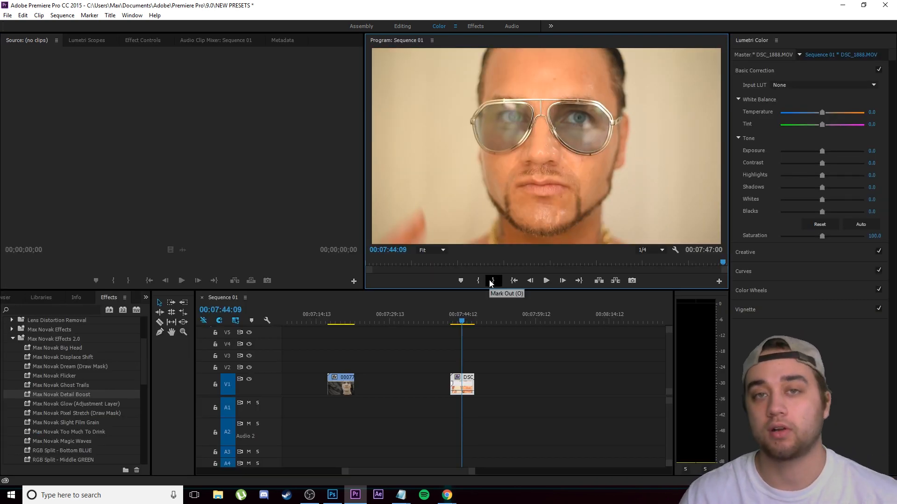
left_click_drag(61, 395, 464, 387)
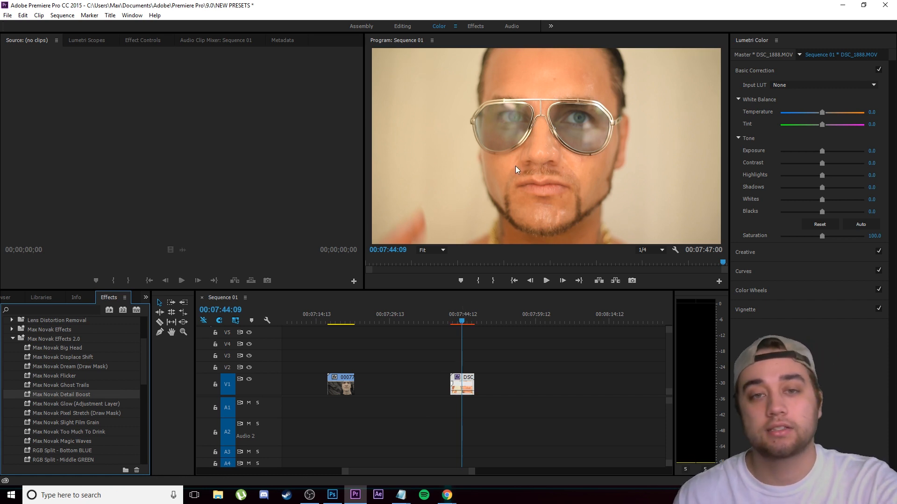
Step: Apply the Max Novak Detail Boost preset to the 00077.MTS clip and inspect the frame at 00:07:19:08 in the enlarged program monitor
left_click(339, 321)
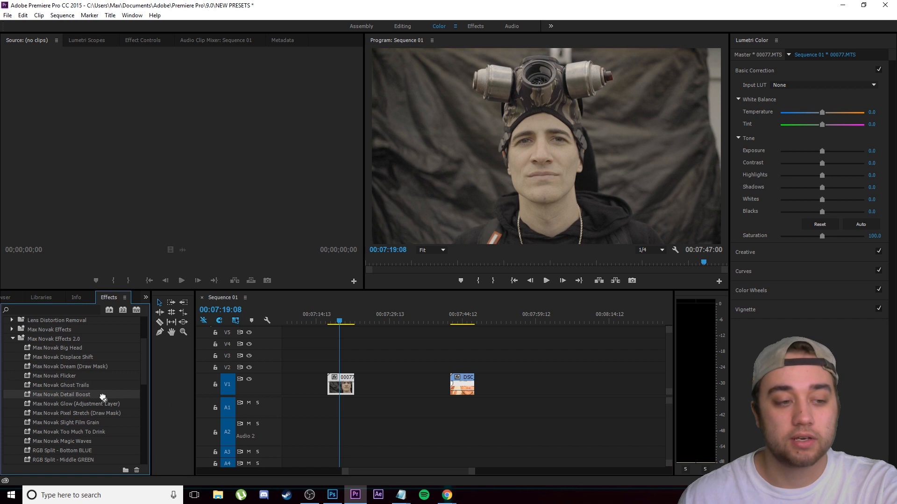
left_click_drag(104, 395, 341, 386)
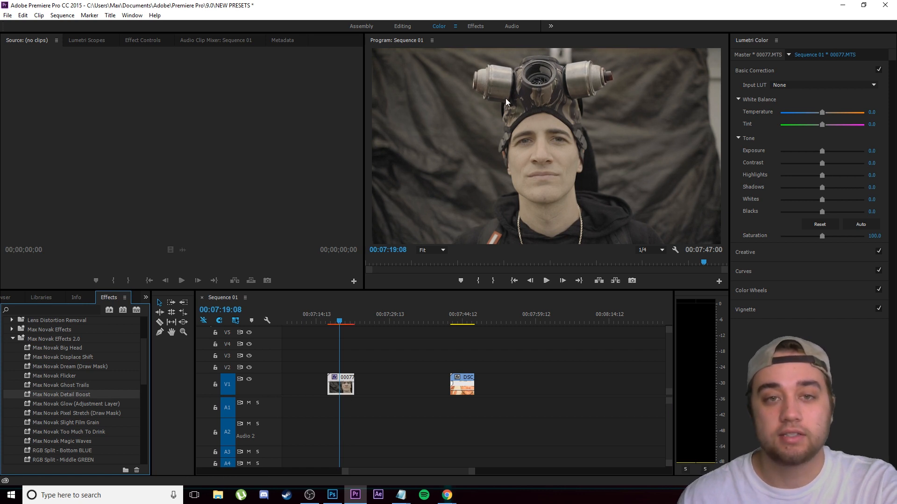
key("grave")
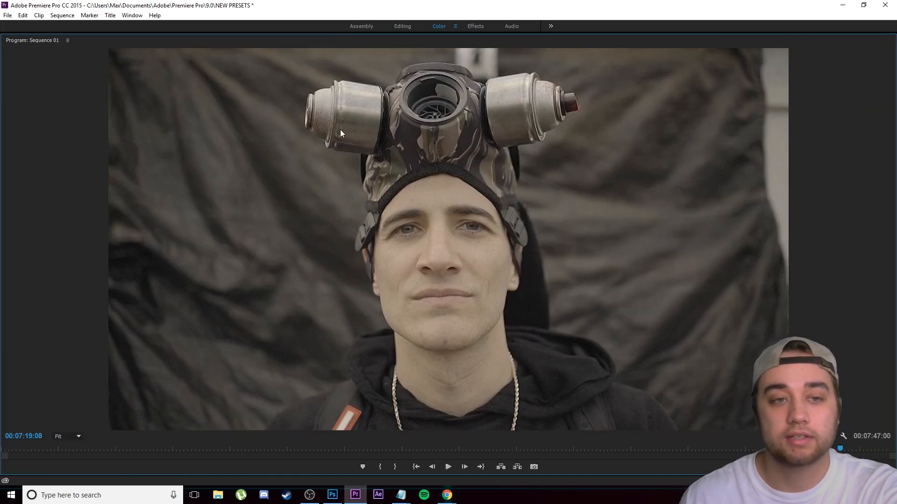
key("grave")
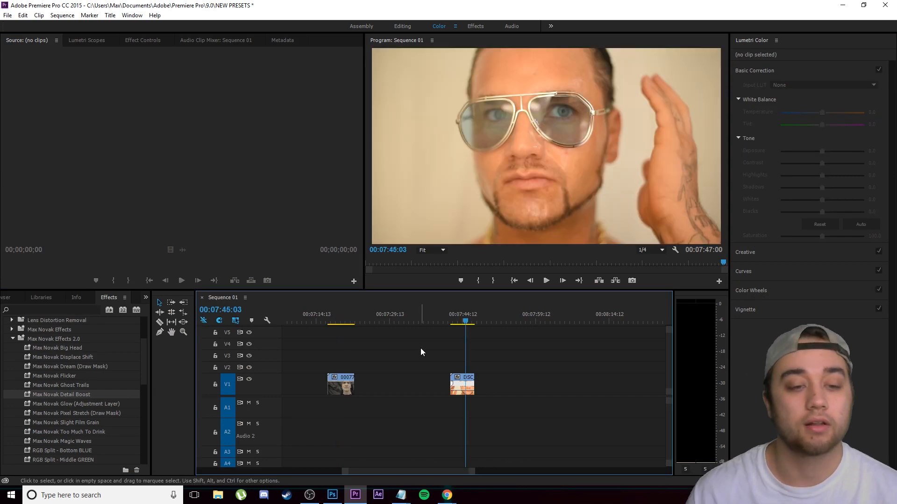
Step: Search the effects for "glow" and apply the Alpha Glow effect to the DSC_1888.MOV clip
left_click(91, 404)
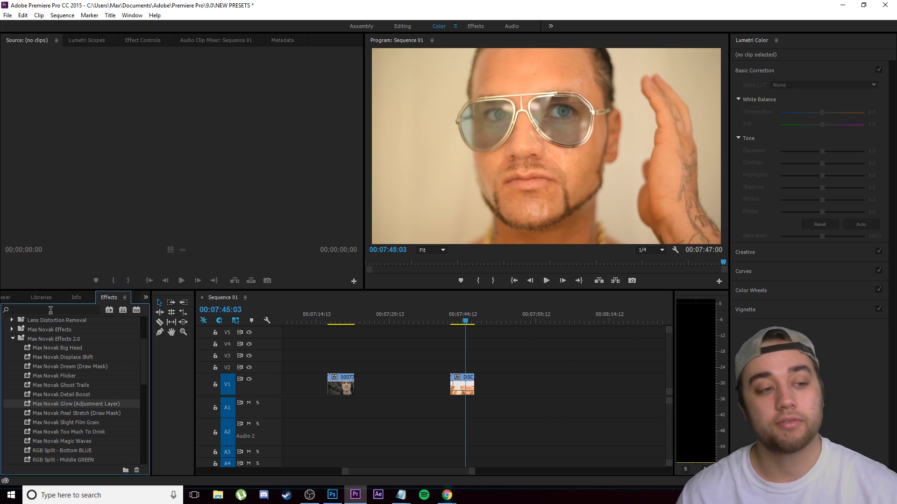
left_click(33, 309)
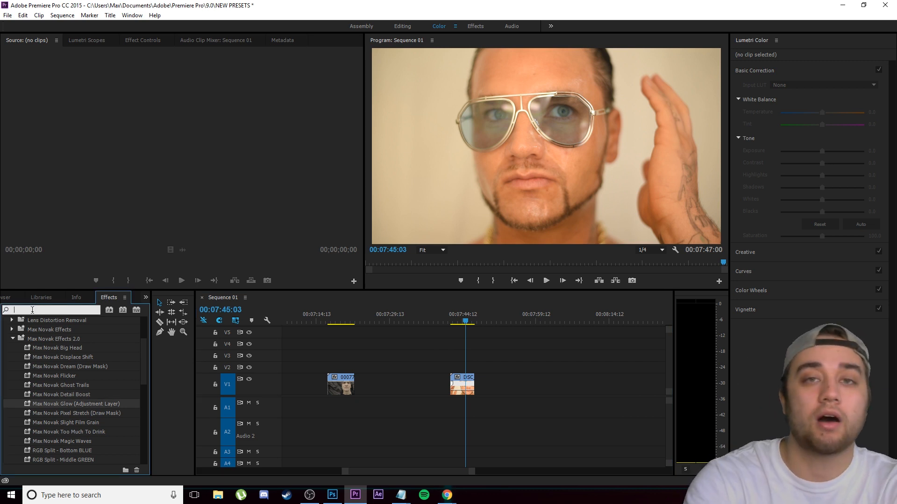
type("glow")
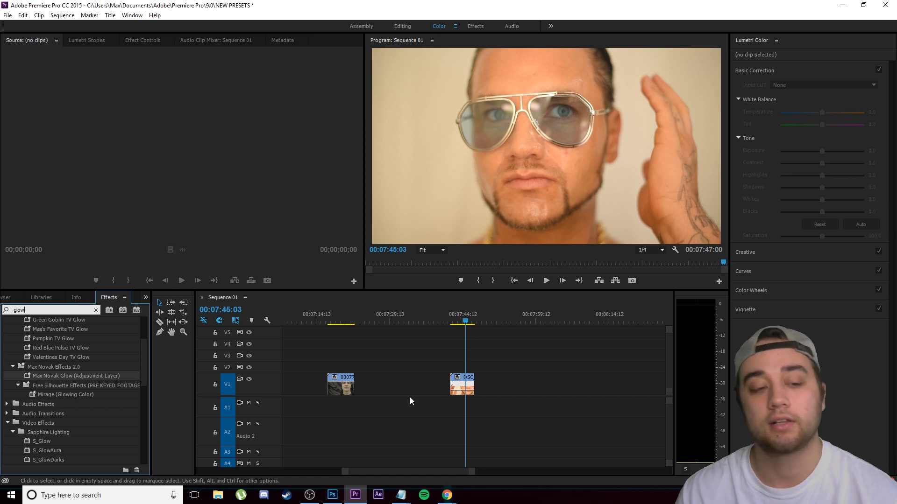
scroll(51, 395, "down", 5)
scroll(32, 422, "down", 1)
left_click_drag(46, 349, 466, 387)
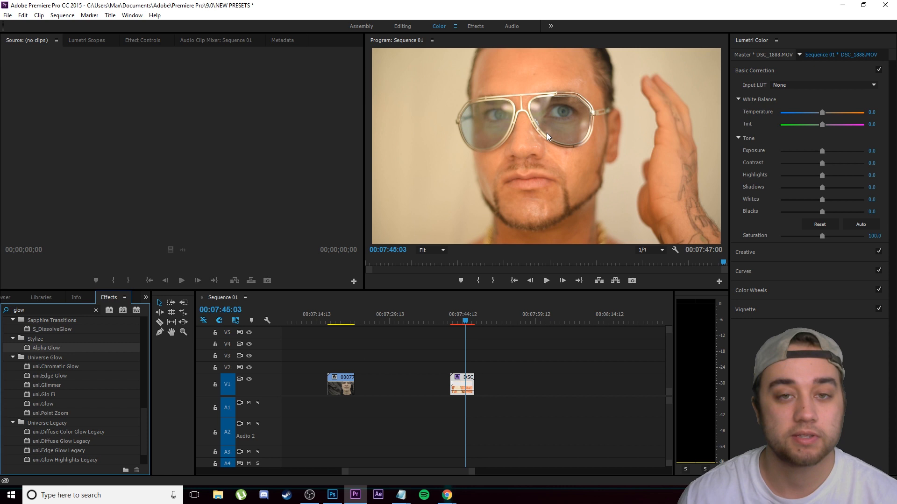
Step: Try adjusting the Glow amount of Alpha Glow on the DSC_1888.MOV clip, and delete the effect
left_click(152, 44)
left_click_drag(113, 127, 150, 127)
left_click(25, 108)
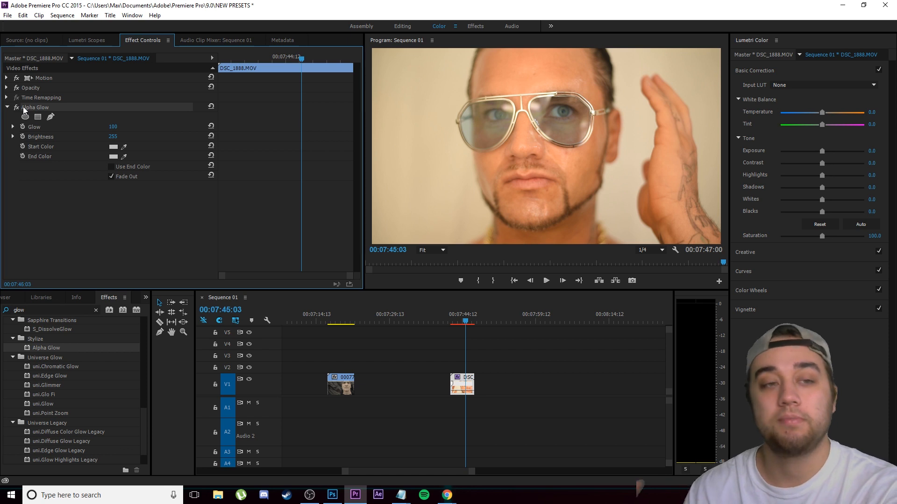
key("Delete")
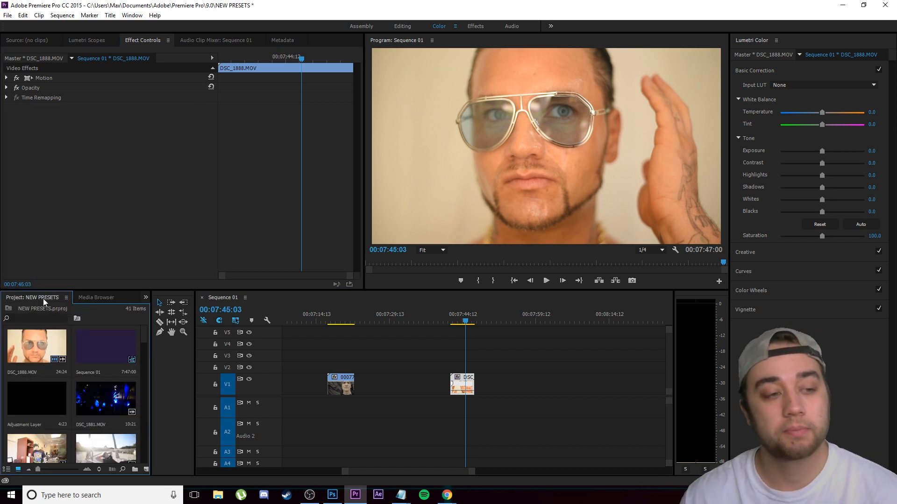
Step: Create a 1920 by 1080, 23.976 fps adjustment layer and place it on V2 above the DSC_1888.MOV clip
left_click_drag(151, 352, 198, 352)
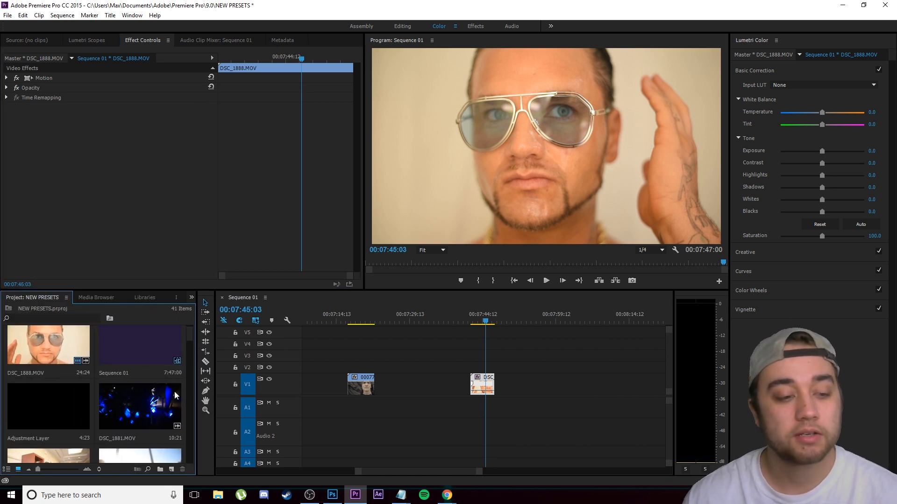
left_click(171, 469)
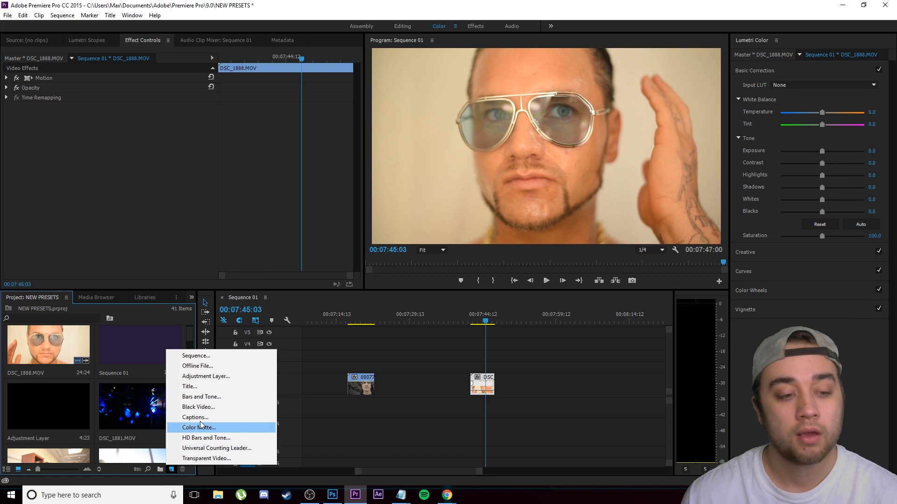
left_click(172, 471)
left_click(171, 471)
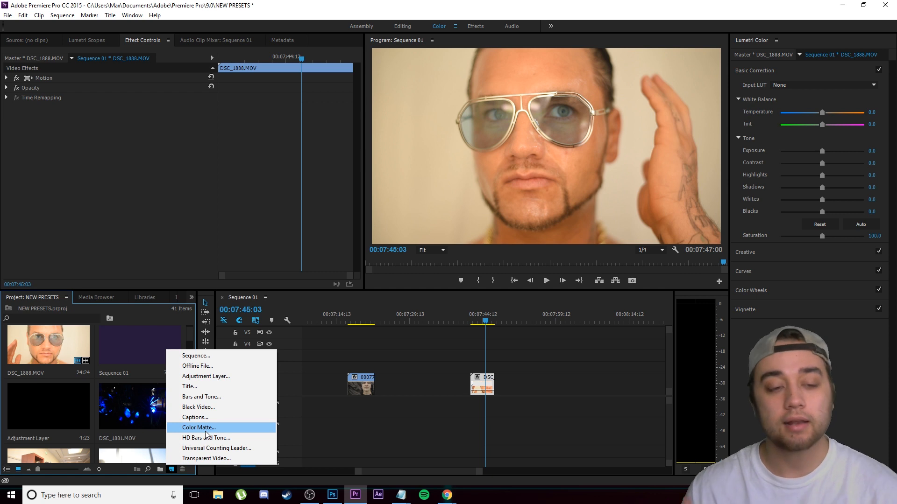
left_click(204, 377)
left_click(464, 280)
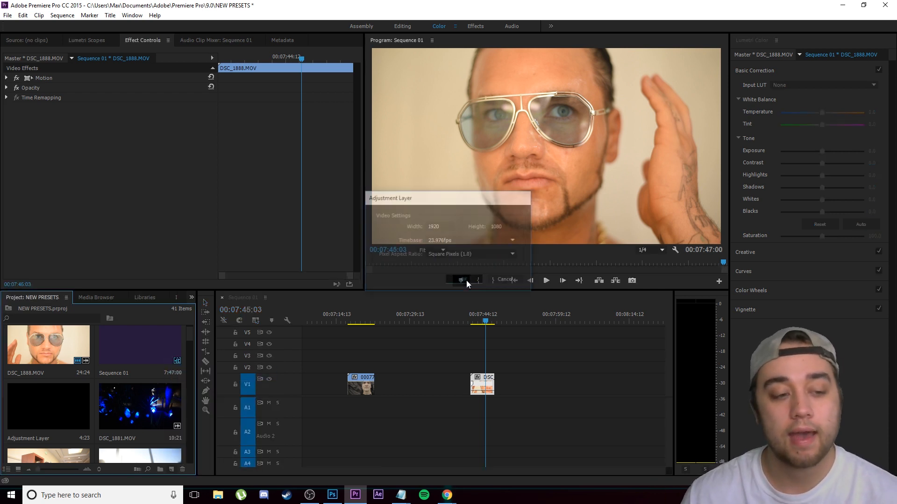
left_click_drag(124, 430, 481, 367)
Step: Apply the Max Novak Glow (Adjustment Layer) preset to the adjustment layer above the DSC_1888.MOV clip
left_click(191, 297)
left_click(201, 337)
scroll(75, 425, "up", 10)
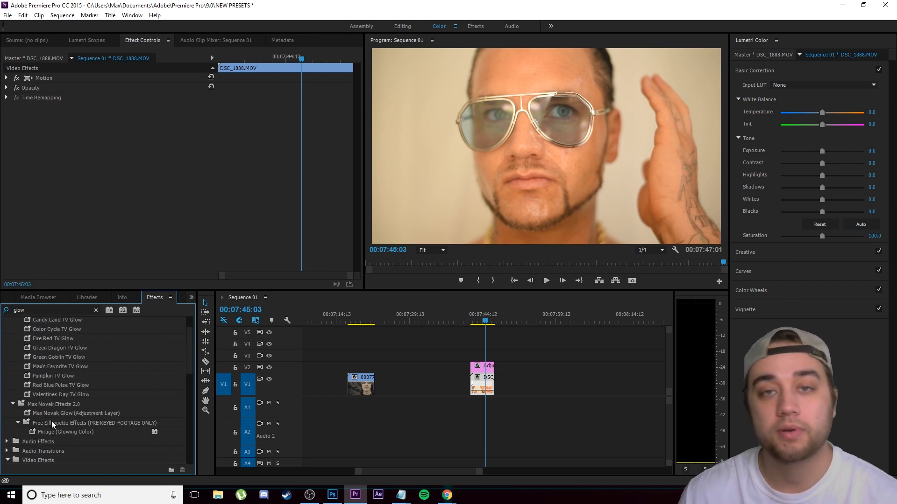
scroll(53, 419, "down", 5)
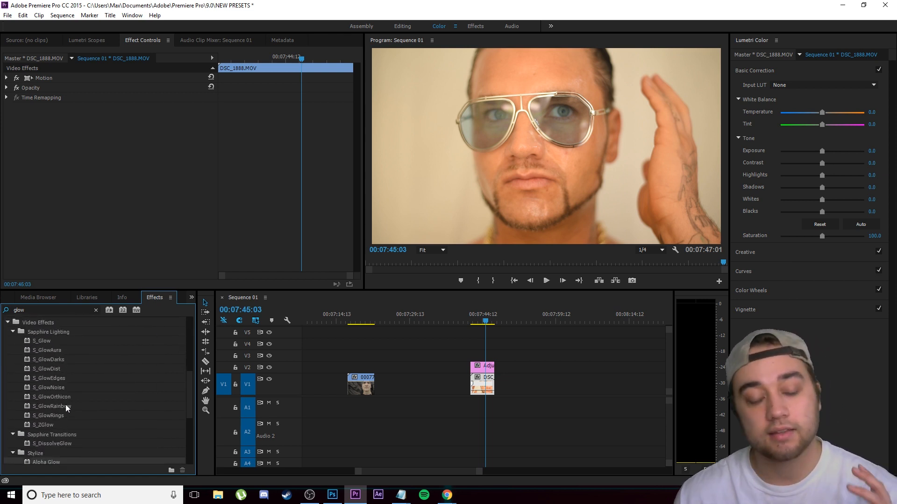
scroll(60, 409, "down", 1)
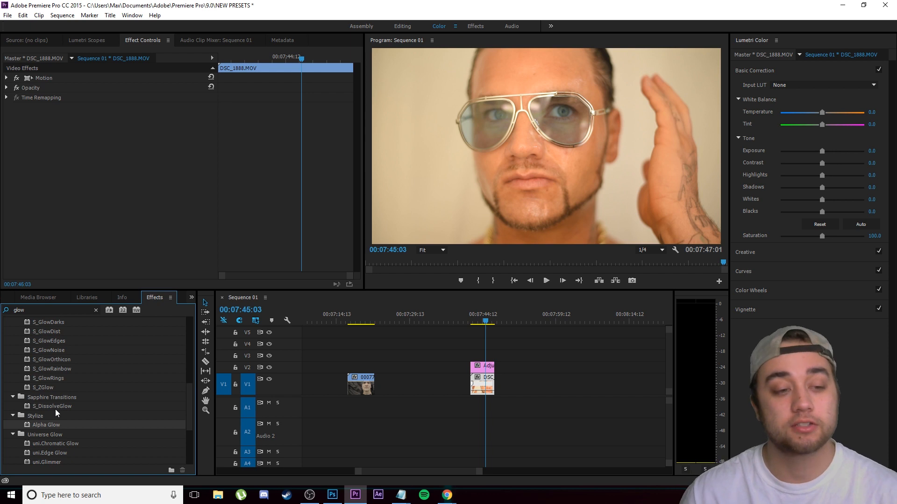
scroll(58, 407, "up", 4)
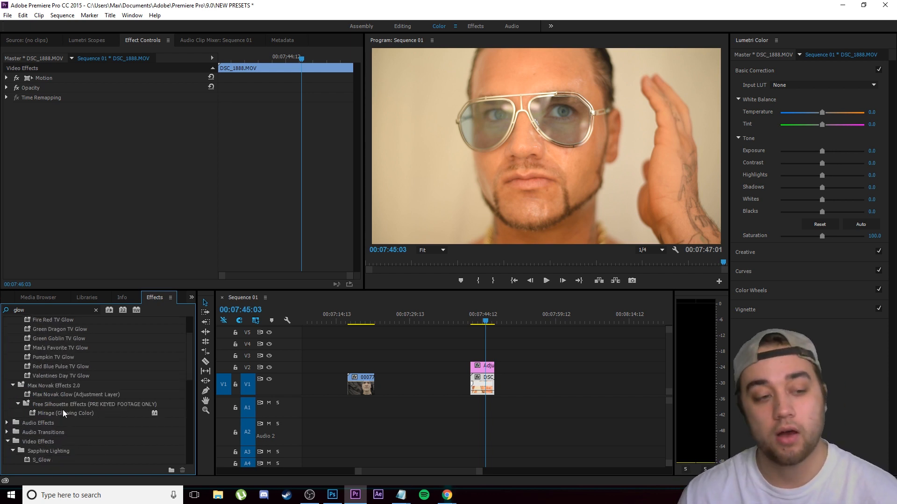
left_click_drag(70, 397, 477, 364)
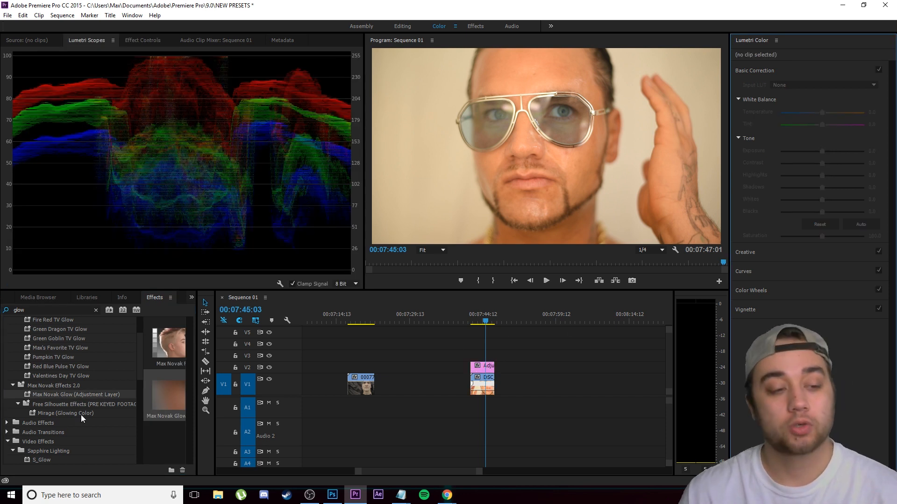
left_click_drag(76, 397, 479, 368)
left_click(532, 155)
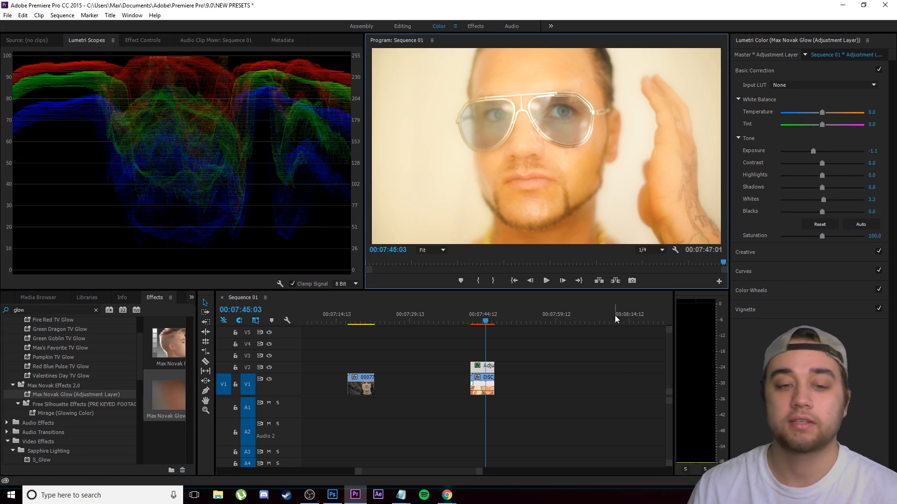
Step: Lower the adjustment layer's Exposure to -1.8 and its Contrast to -37 in the glow preset's Lumetri settings
left_click(573, 351)
left_click(484, 367)
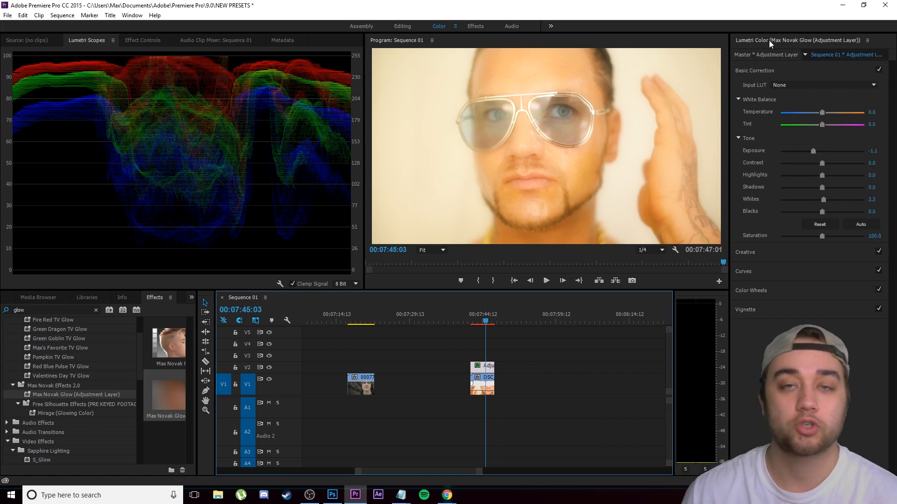
mouse_move(814, 150)
left_mouse_down()
mouse_move(837, 149)
mouse_move(792, 150)
mouse_move(823, 151)
mouse_move(786, 164)
mouse_move(836, 163)
mouse_move(805, 165)
left_mouse_up()
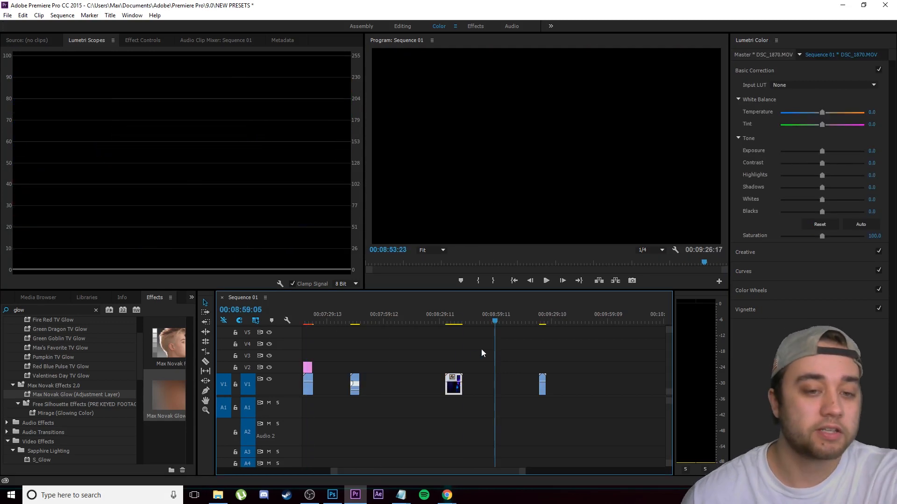
Step: Place an adjustment layer on V2 above the DSC_1870.MOV clip and extend it to the clip's end
key("Up")
scroll(471, 343, "down", 1)
scroll(466, 357, "up", 2)
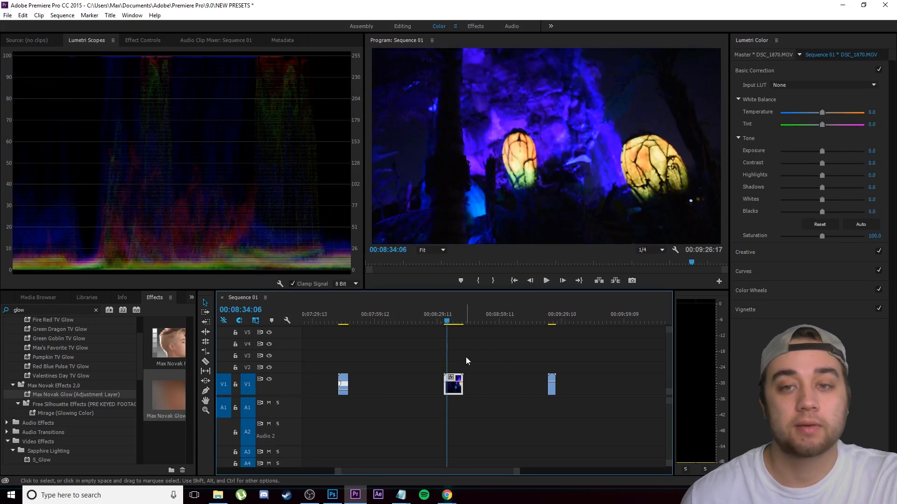
left_click(469, 354)
scroll(472, 338, "down", 3)
scroll(477, 359, "up", 5)
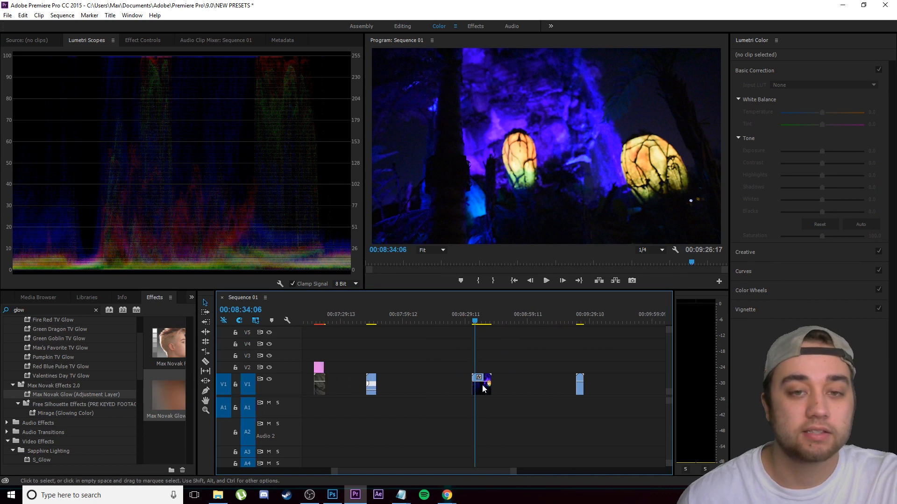
scroll(482, 385, "down", 2)
scroll(481, 380, "up", 2)
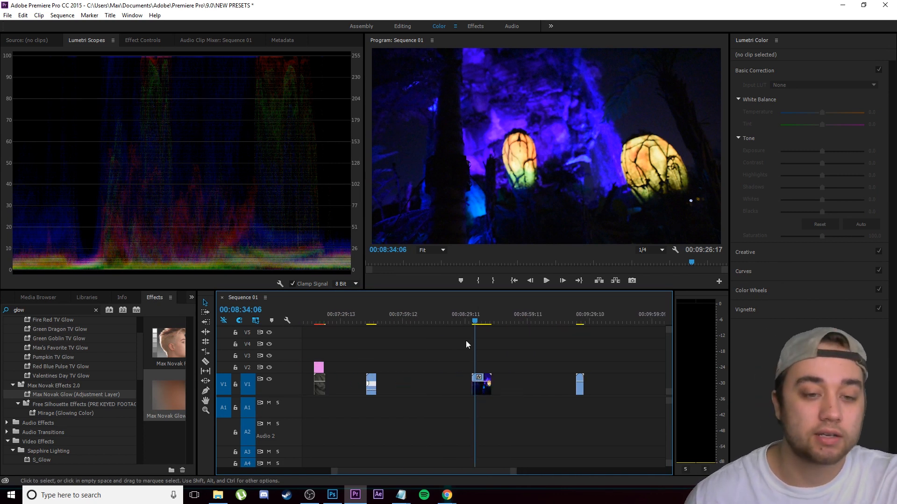
scroll(486, 380, "up", 2)
left_click(192, 298)
left_click(200, 310)
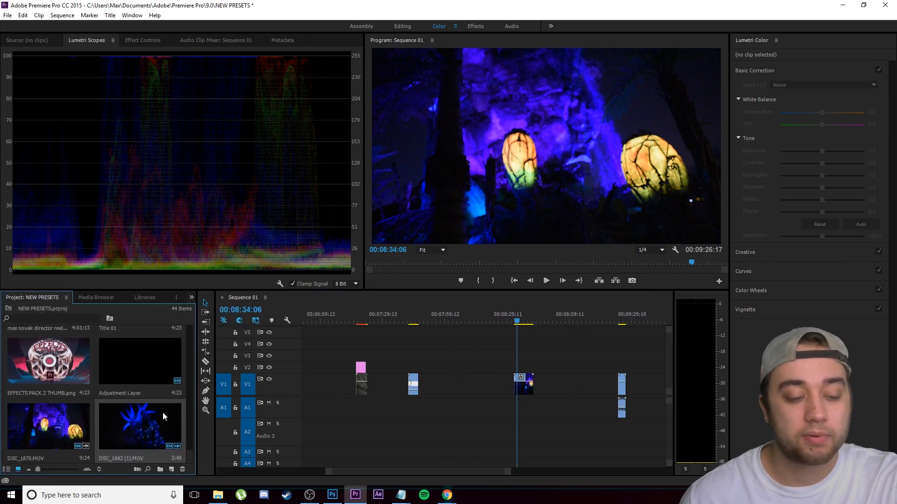
left_click_drag(133, 367, 521, 371)
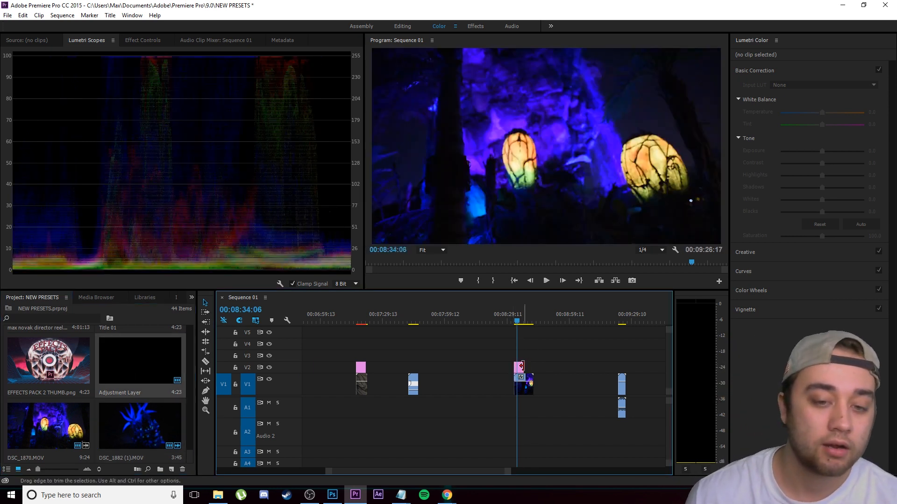
Step: Apply the Max Novak Glow (Adjustment Layer) preset to the adjustment layer above the DSC_1870.MOV clip
left_click(192, 297)
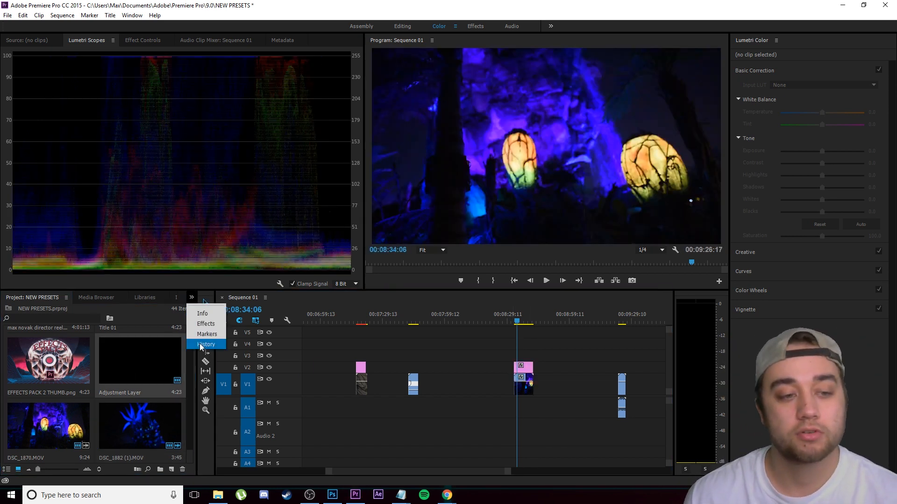
left_click(200, 325)
left_click_drag(65, 397, 525, 367)
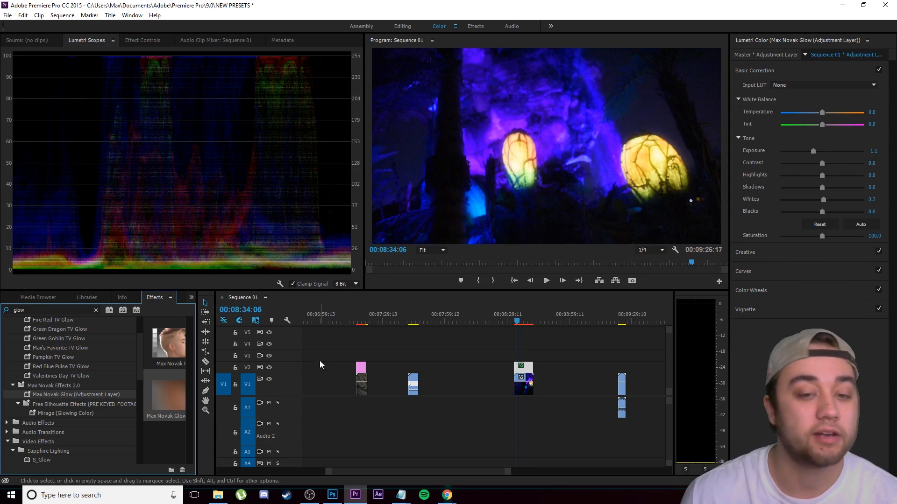
Step: Raise the Exposure of the glow on the DSC_1870.MOV adjustment layer and extend the layer over the last clip on V1
left_click_drag(818, 154, 844, 153)
left_click(621, 322)
left_click_drag(532, 367, 626, 360)
left_click(615, 369)
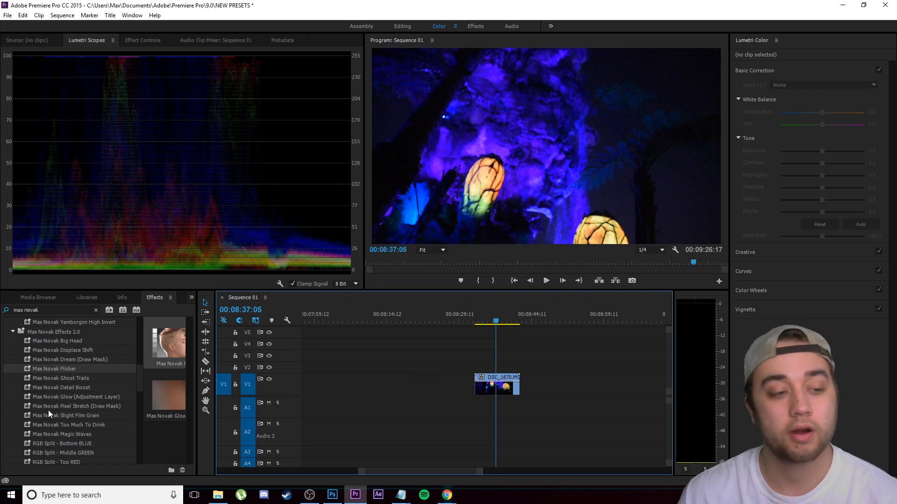
Step: Apply the Max Novak Pixel Stretch (Draw Mask) preset to the 00077.MTS clip
mouse_move(48, 405)
left_mouse_down()
mouse_move(502, 367)
mouse_move(499, 386)
left_mouse_up()
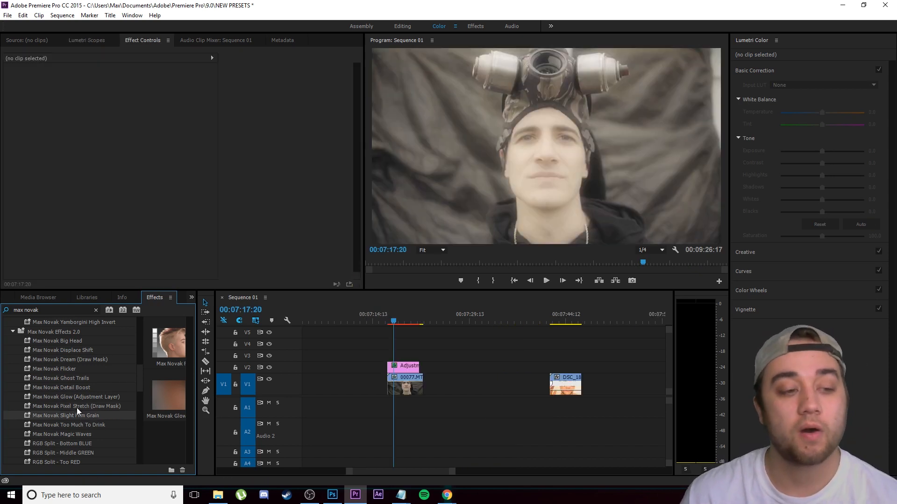
left_click_drag(77, 407, 396, 386)
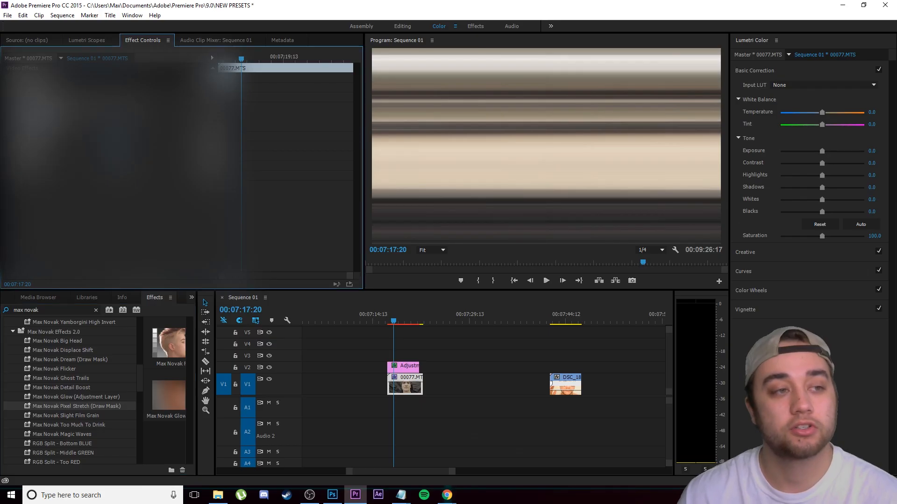
Step: Draw a rectangular mask for the Pixel Stretch effect and reshape it to cover the left side of the 00077.MTS image
left_click(109, 219)
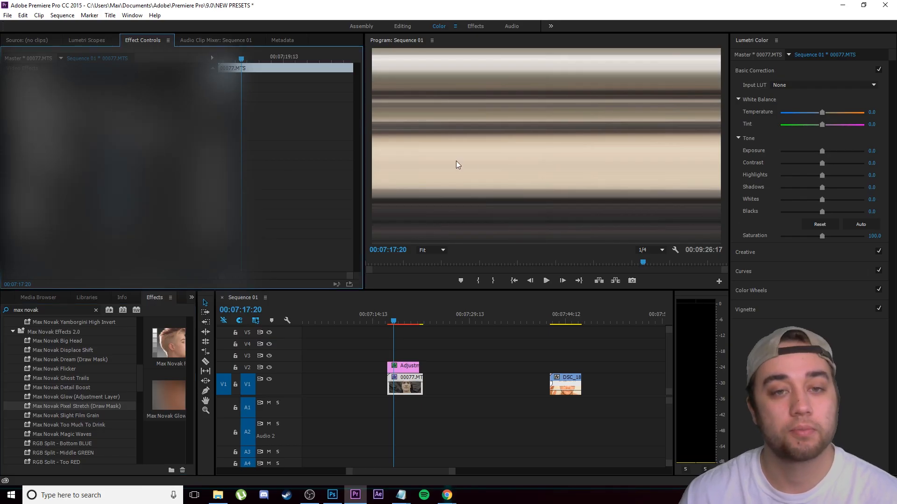
left_click_drag(544, 152, 480, 169)
left_click_drag(430, 121, 421, 89)
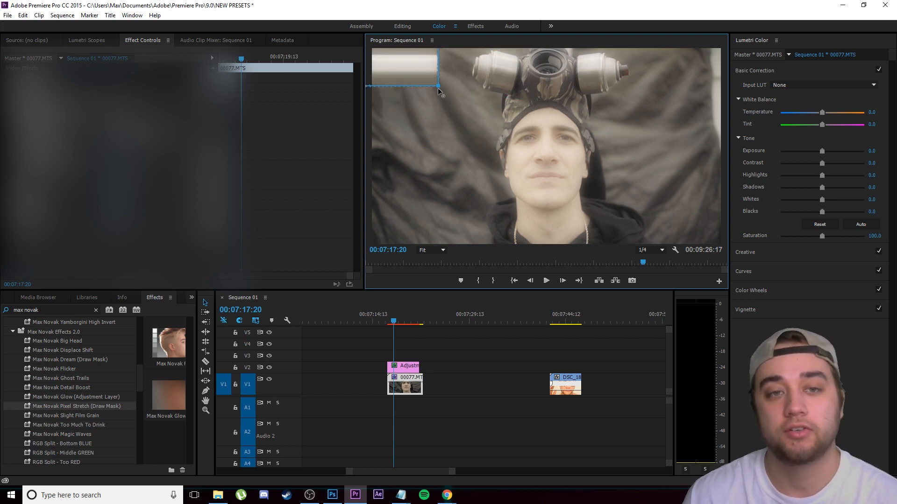
left_click_drag(510, 268, 514, 275)
left_click_drag(455, 92, 512, 44)
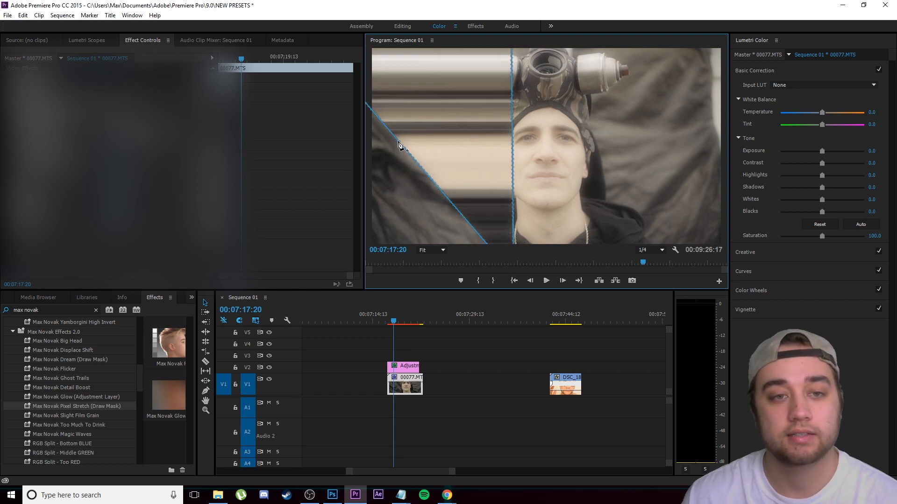
left_click_drag(332, 328, 327, 335)
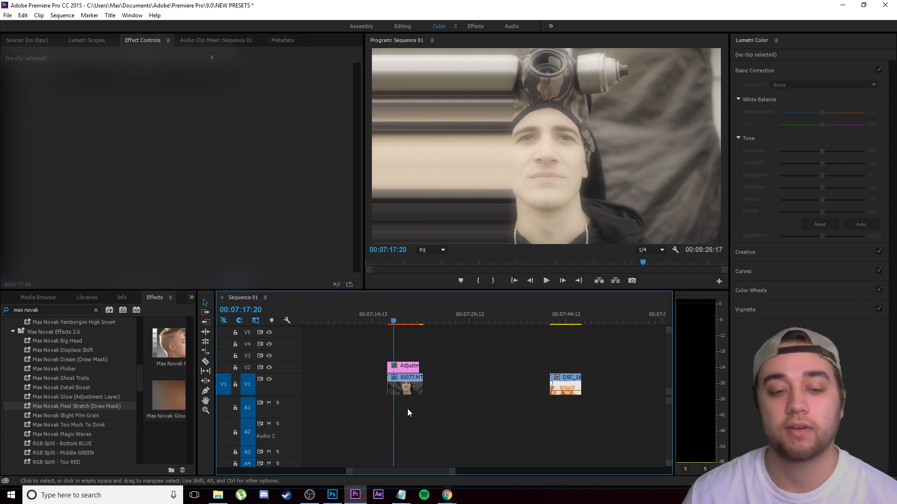
Step: Increase the feather of the Pixel Stretch mask on the 00077.MTS clip and preview the softened edge across the clip
left_click(411, 388)
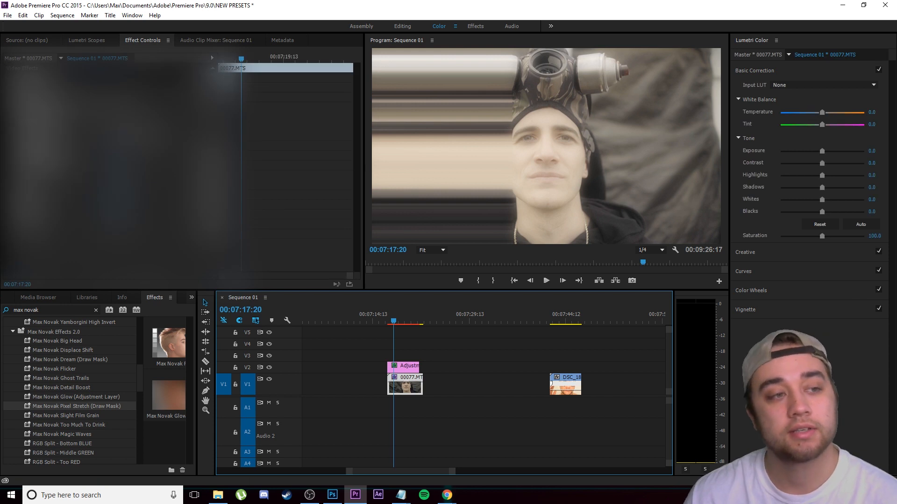
left_click(15, 145)
left_click_drag(100, 229, 126, 229)
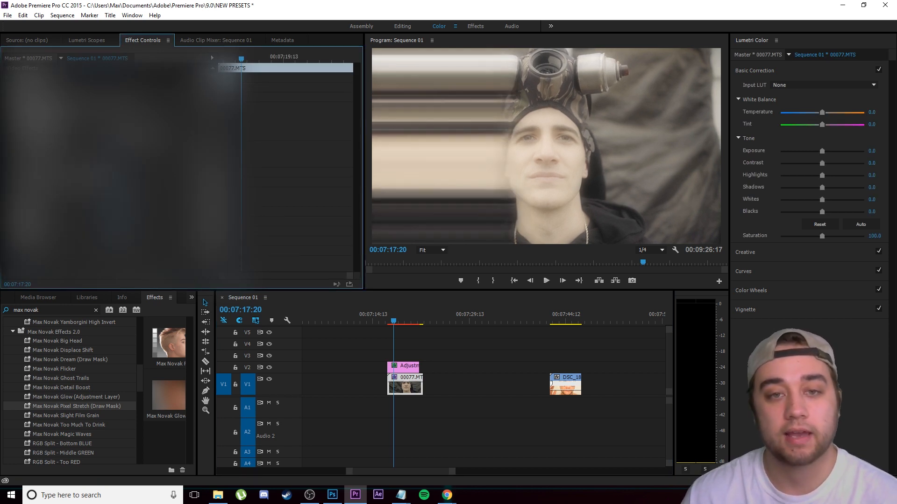
left_click_drag(391, 330, 416, 332)
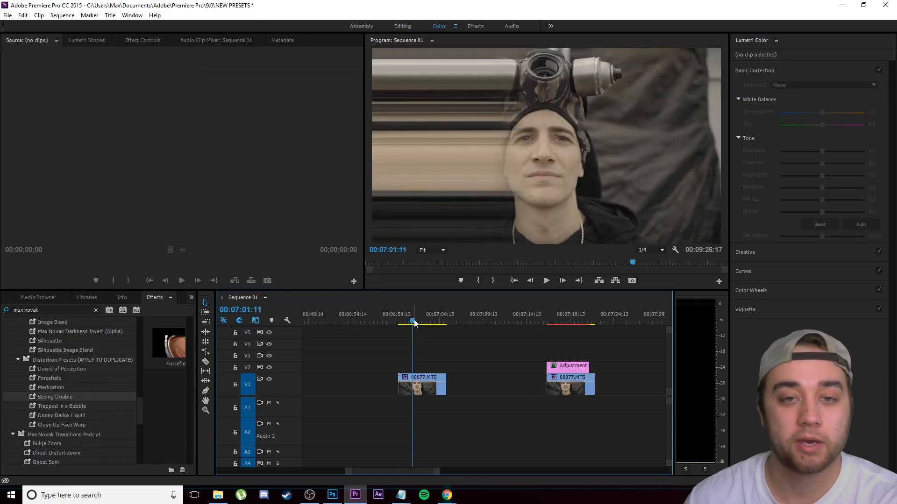
left_click_drag(417, 323, 426, 325)
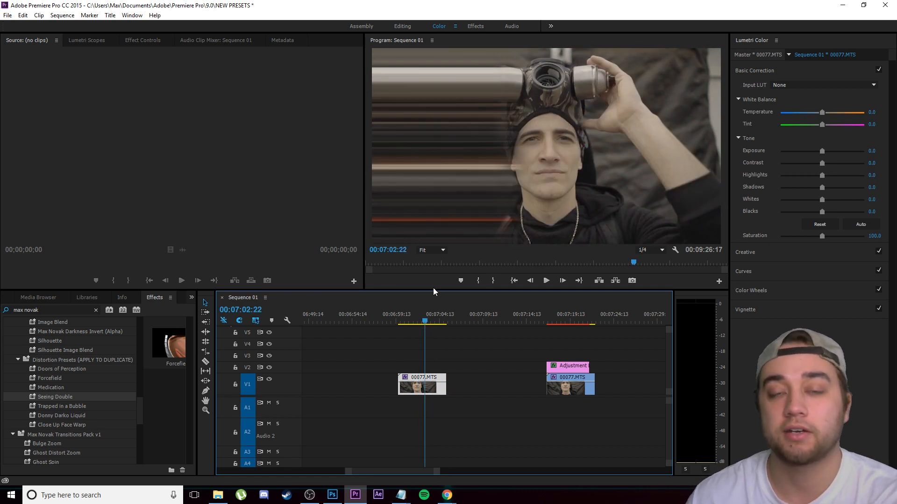
Step: Remove the pixel stretch from the 00077.MTS clip near 00:07:00 and duplicate the clip onto V2 directly above it
left_click(406, 321)
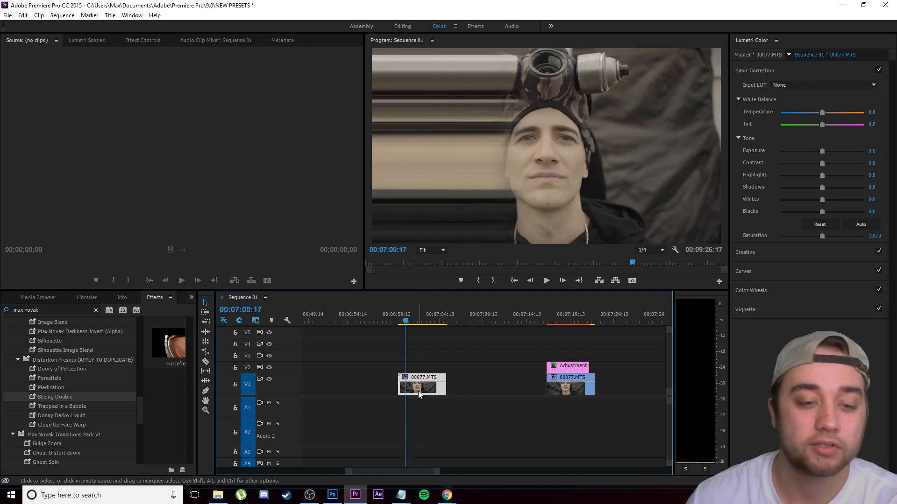
right_click(419, 394)
left_click(460, 310)
left_click(434, 289)
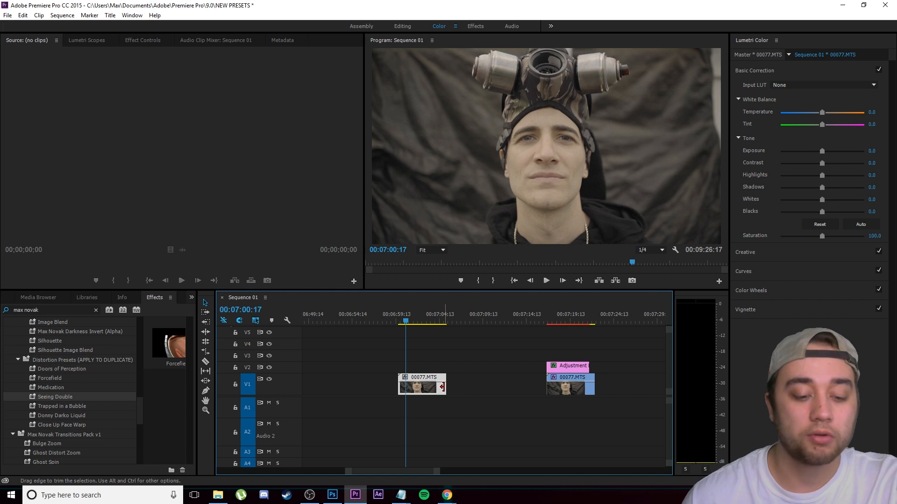
left_click_drag(432, 389, 414, 369)
key("equal")
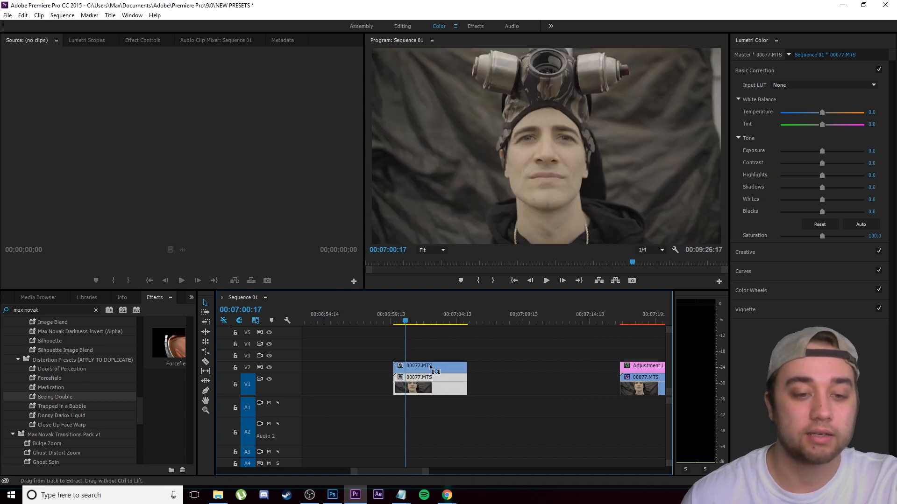
Step: Apply the Trapped in a Bubble distortion preset to the duplicate 00077.MTS clip on V2 and preview it
scroll(430, 368, "up", 2)
left_click(464, 357)
left_click_drag(53, 406, 416, 372)
left_click_drag(392, 321, 425, 325)
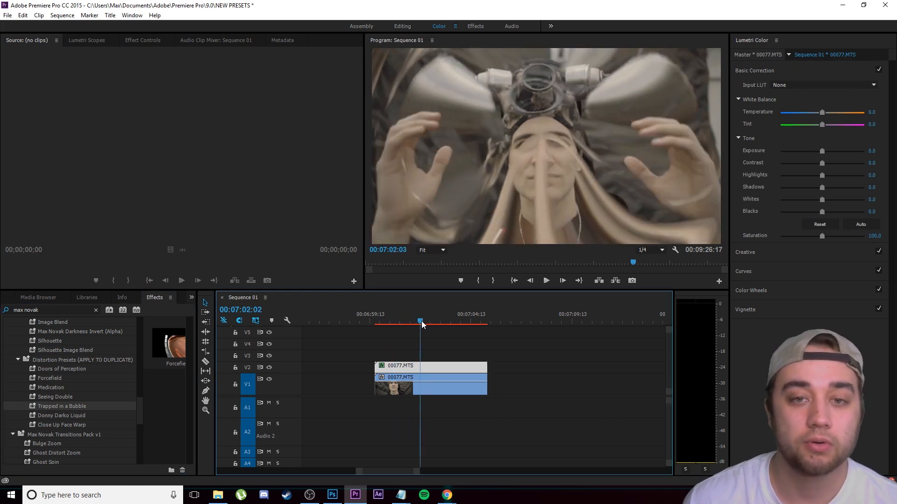
left_click_drag(411, 322, 429, 322)
Step: Try the Donny Darko Liquid and Close Up Face Warp presets on the V2 duplicate and preview them
left_click_drag(71, 416, 440, 367)
left_click_drag(424, 322, 437, 345)
left_click_drag(437, 323, 398, 340)
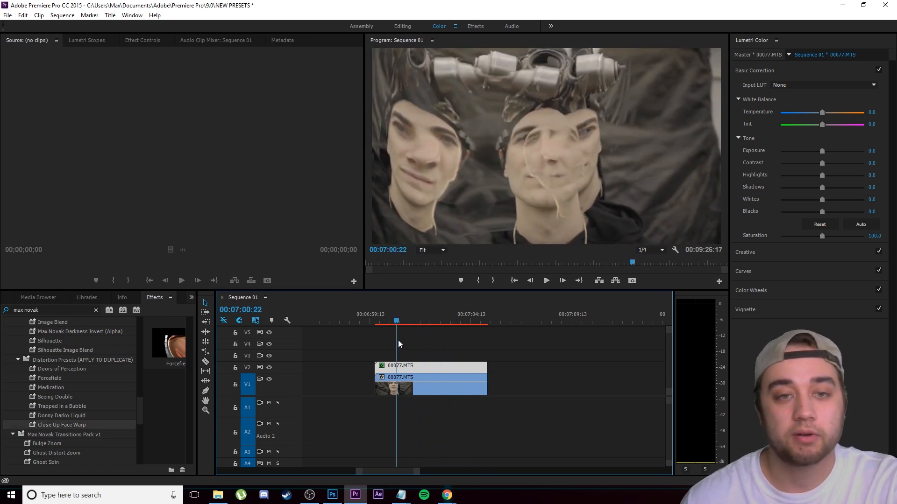
left_click_drag(397, 323, 454, 329)
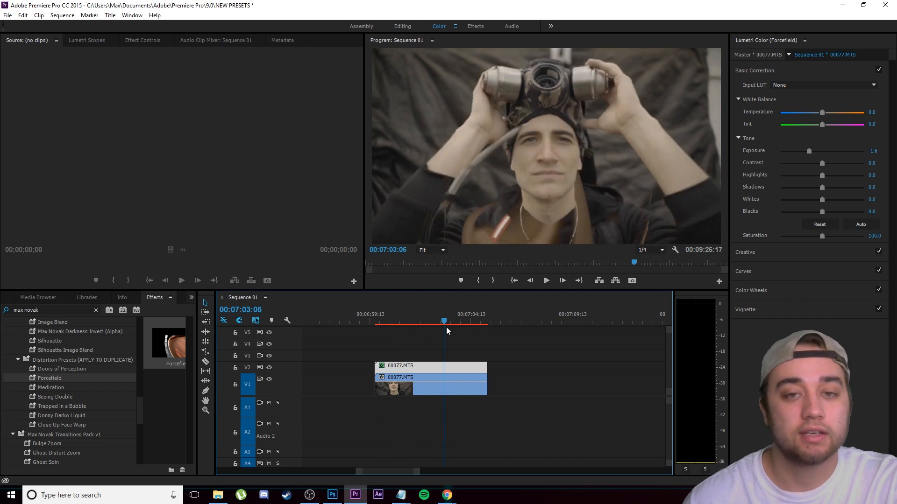
Step: Undo the last preset and apply Doors of Perception to the V2 duplicate, previewing it around 00:07:01:00
key("ctrl+z")
left_click_drag(76, 369, 437, 372)
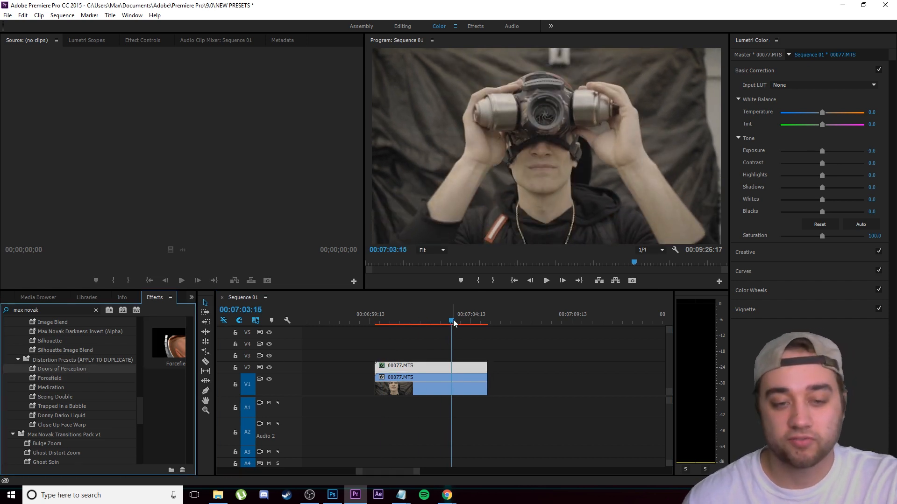
left_click_drag(453, 319, 398, 347)
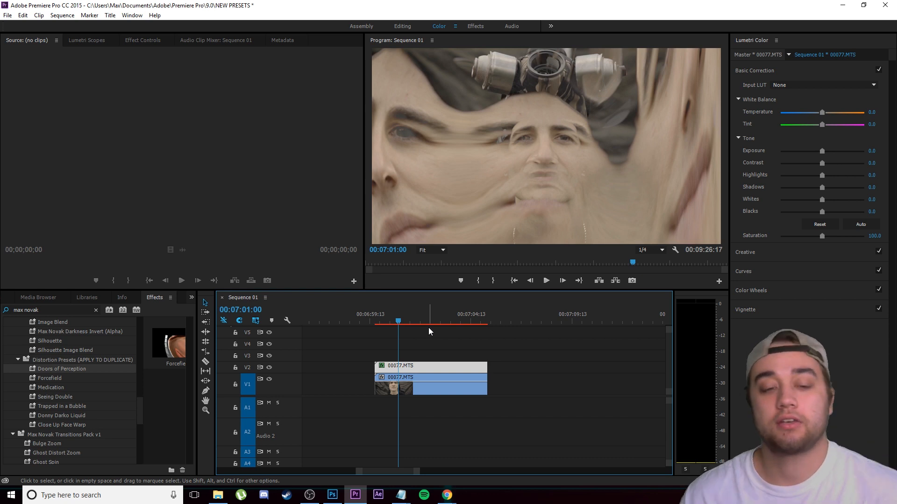
Step: Set the second Doors of Perception Lens Distortion on the V2 duplicate to Curvature -89 and Vertical Decentering 100
left_click(145, 41)
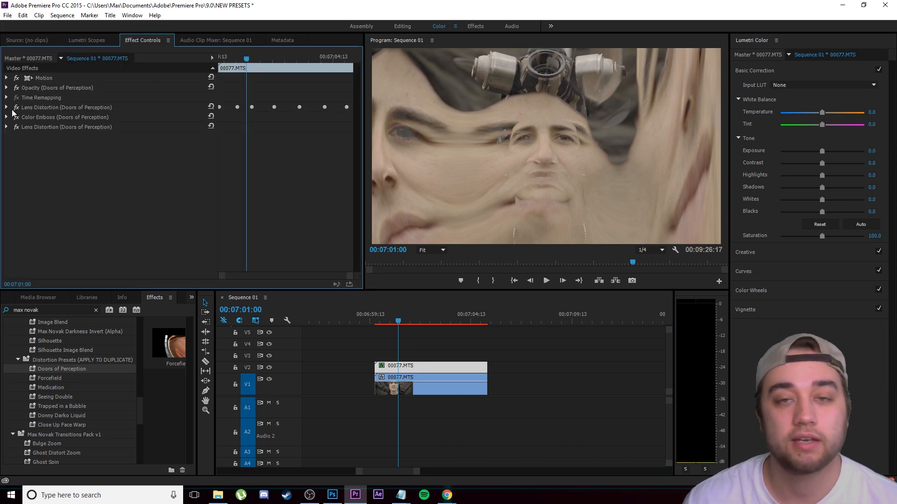
left_click(7, 127)
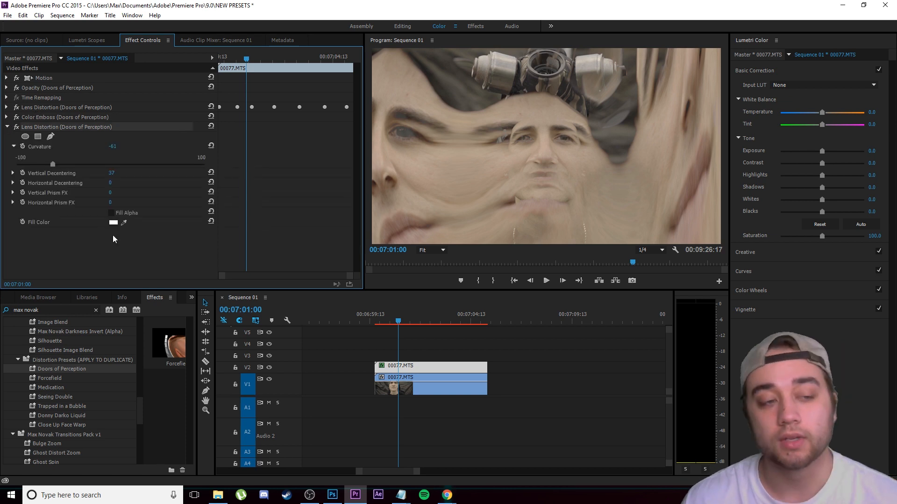
left_click_drag(51, 164, 27, 162)
left_click_drag(100, 174, 120, 173)
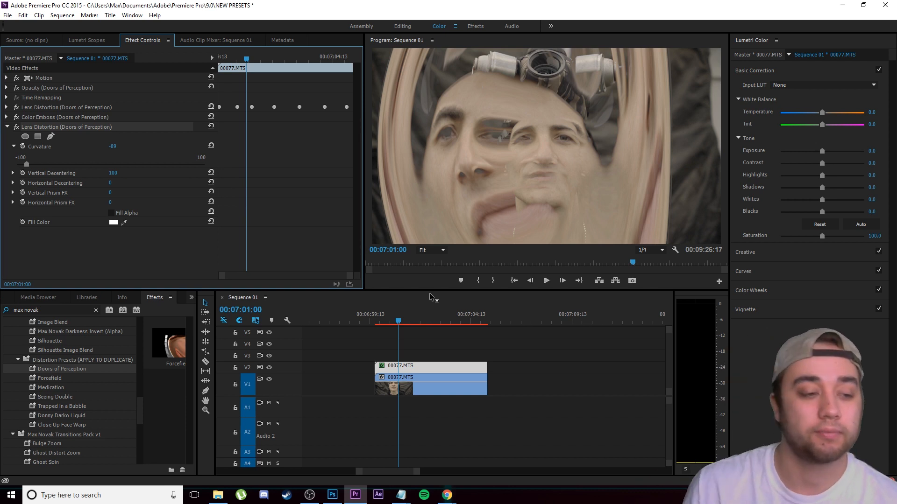
Step: Delete the duplicate 00077.MTS clip from V2 and return to the Max Novak Effects 2.0 presets
key("Delete")
scroll(98, 433, "down", 5)
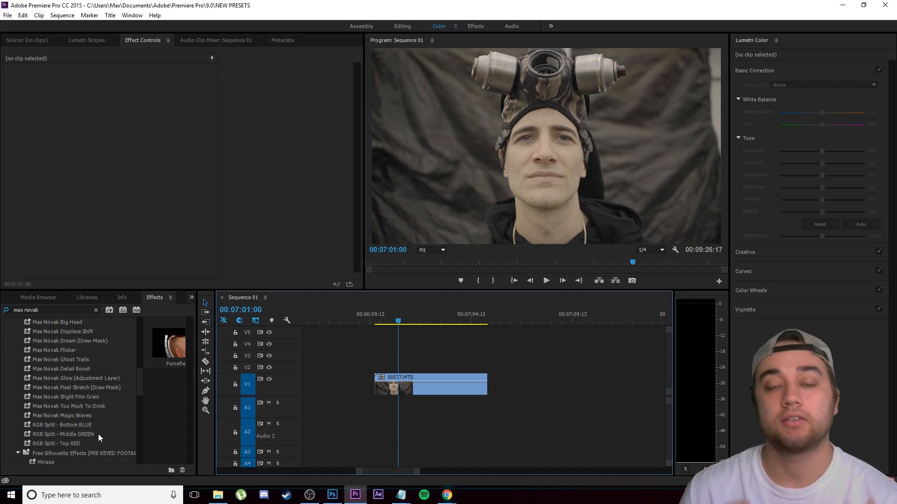